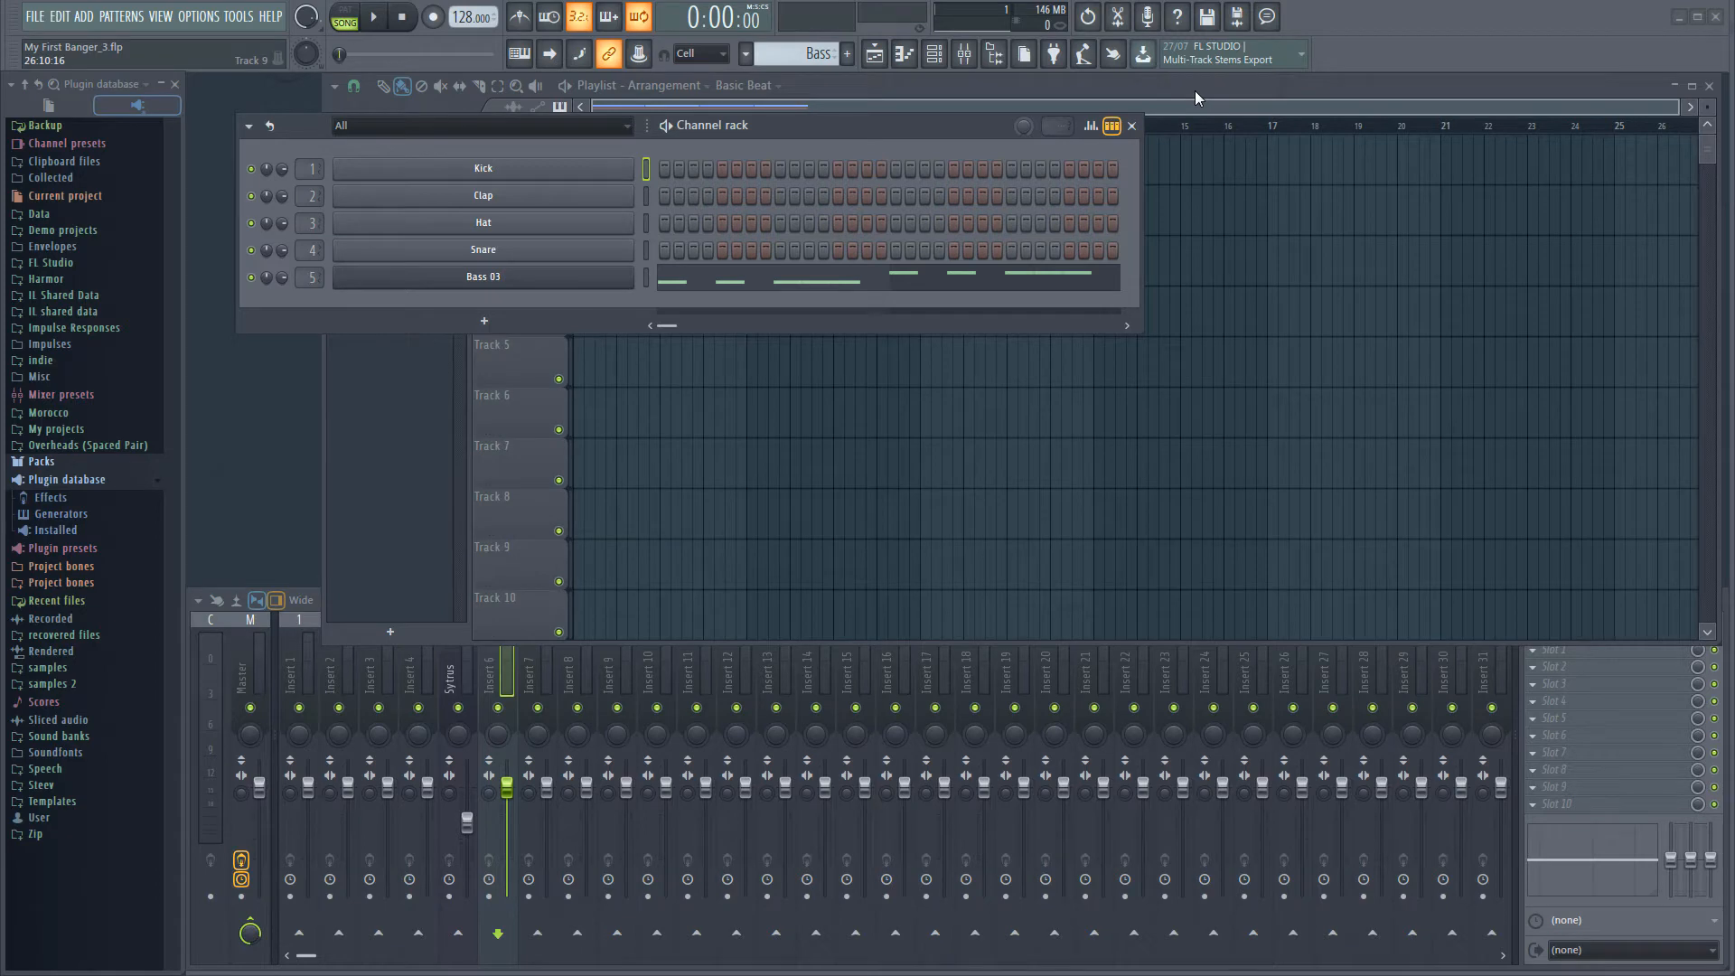
Add a 3x Osc instrument channel and move its window clear of the channel list
left_click(83, 18)
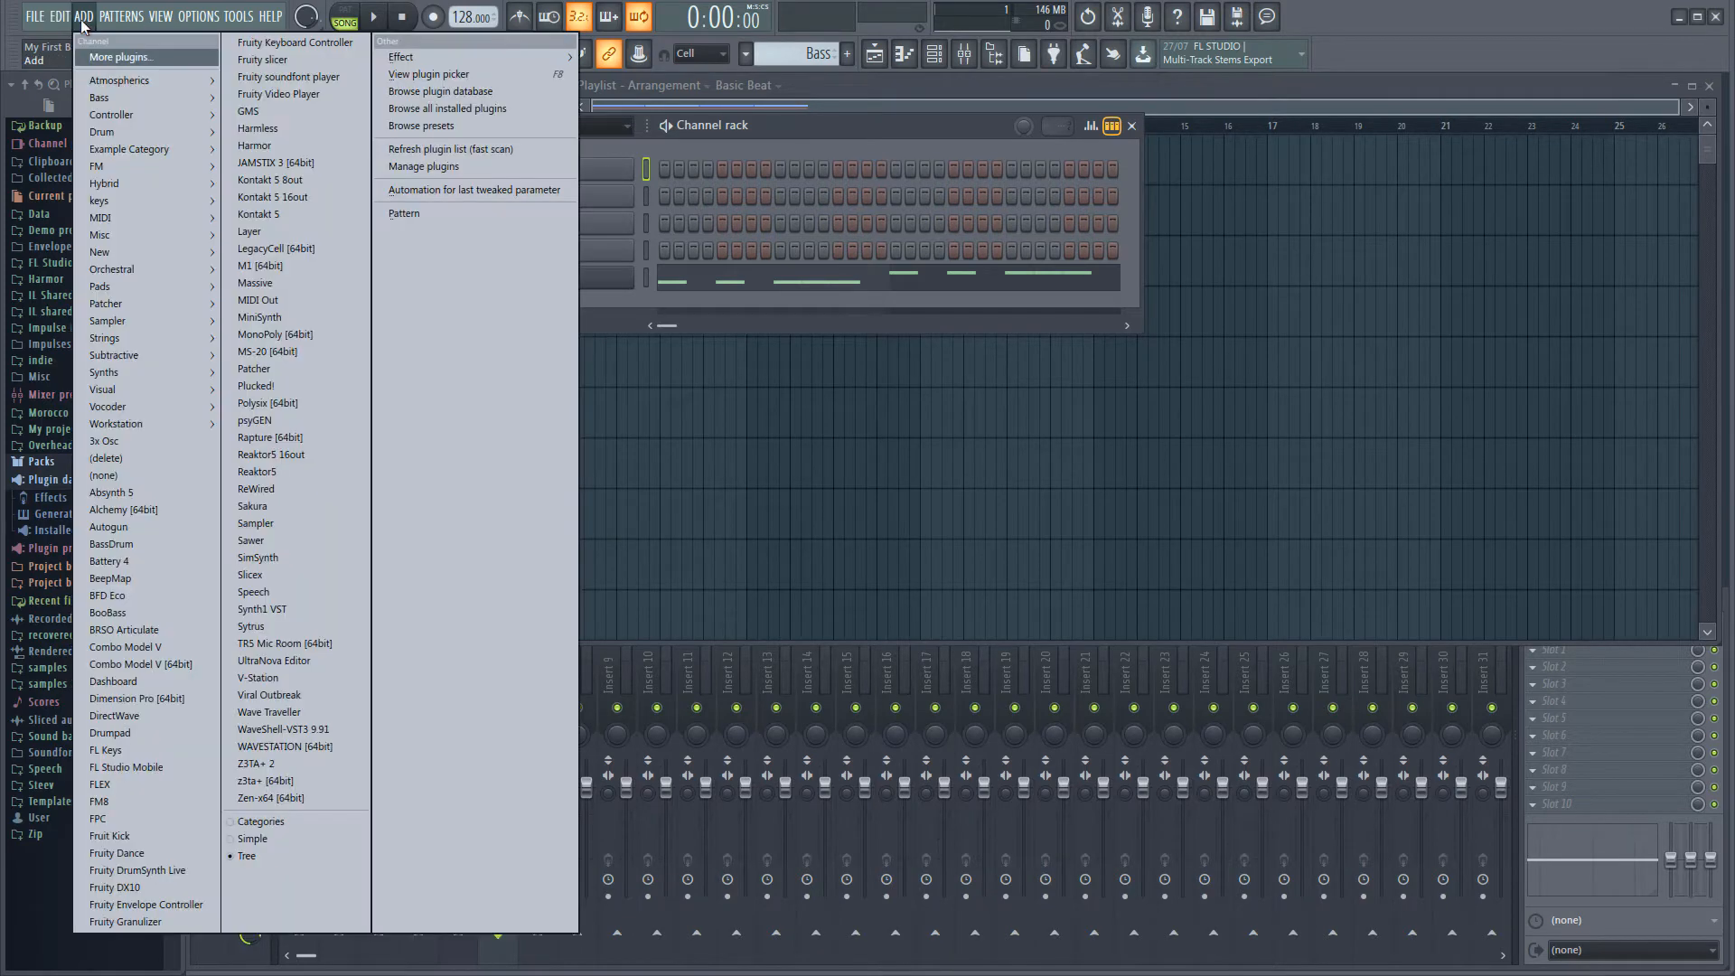
left_click(97, 446)
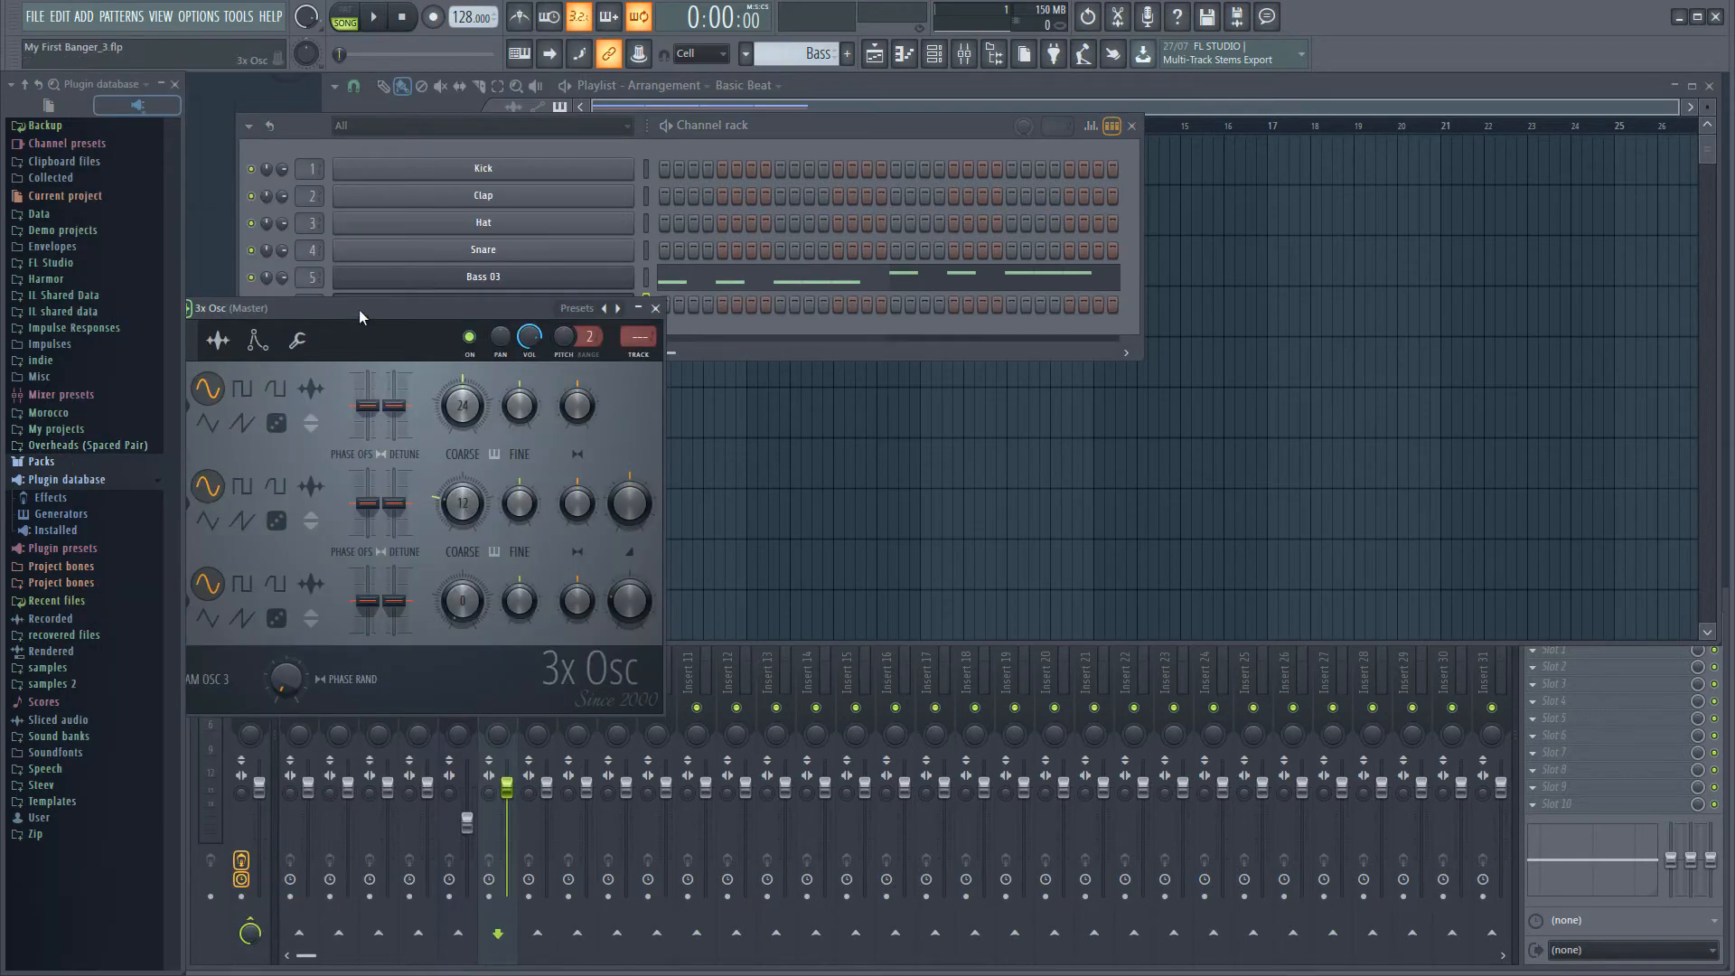
left_click_drag(364, 329, 742, 411)
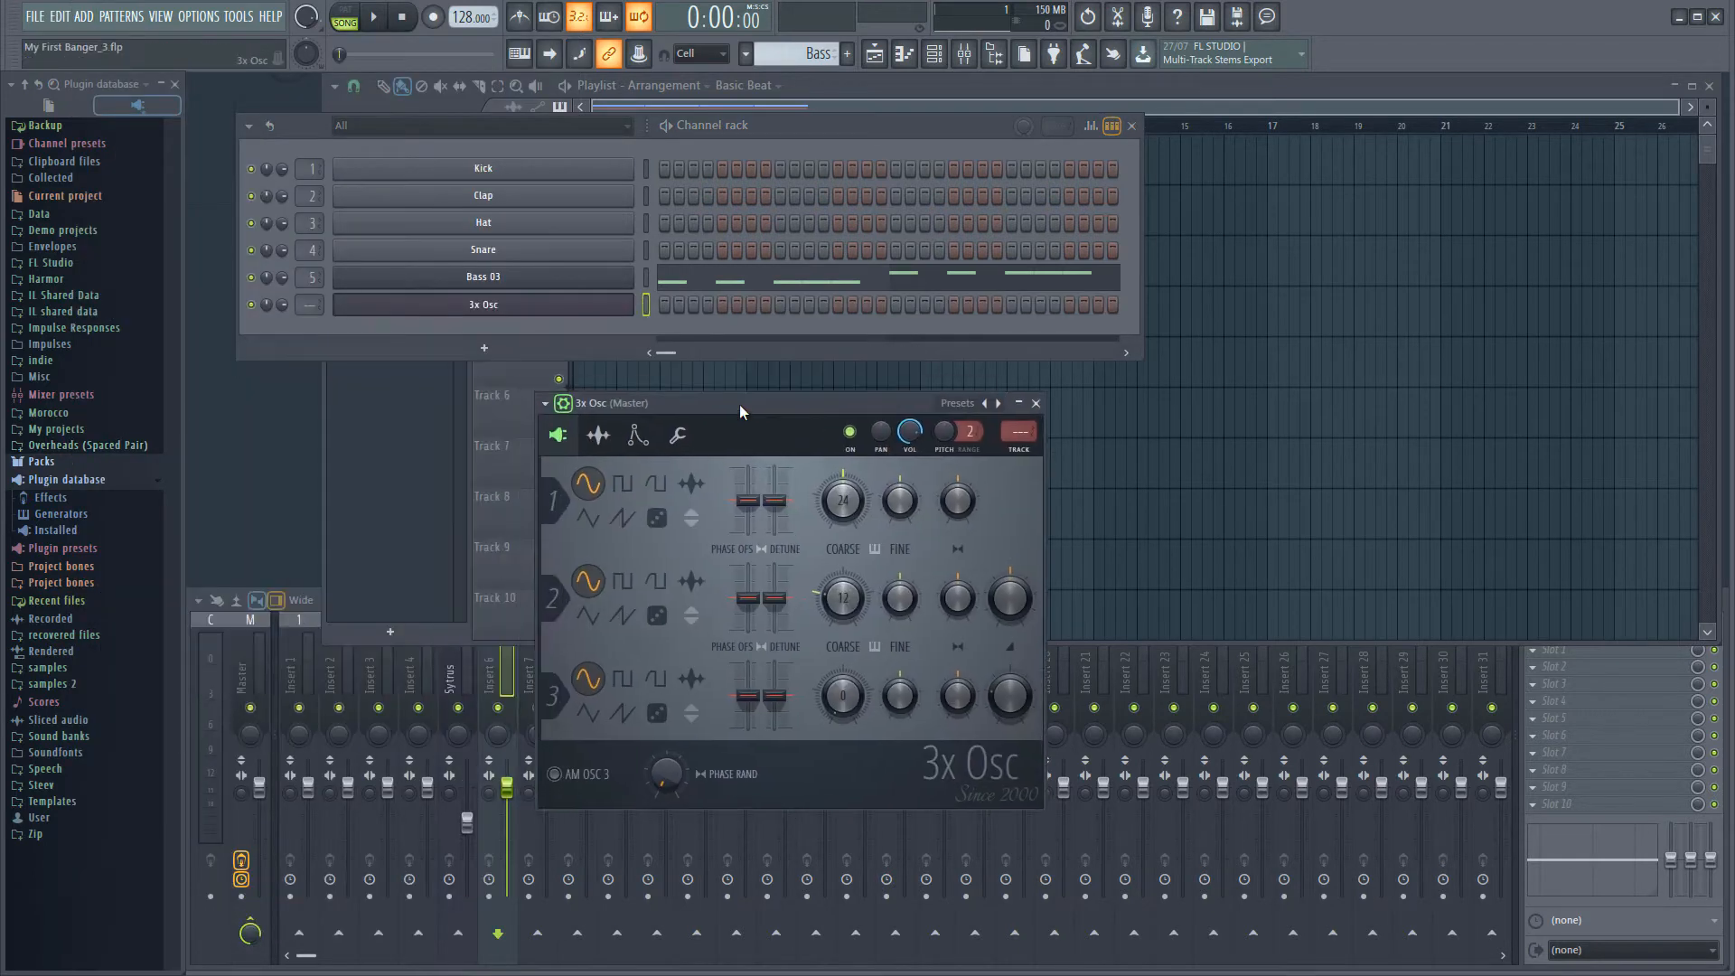
Rename the 3x Osc channel to Lead and colour it medium red violet (#981072)
right_click(575, 316)
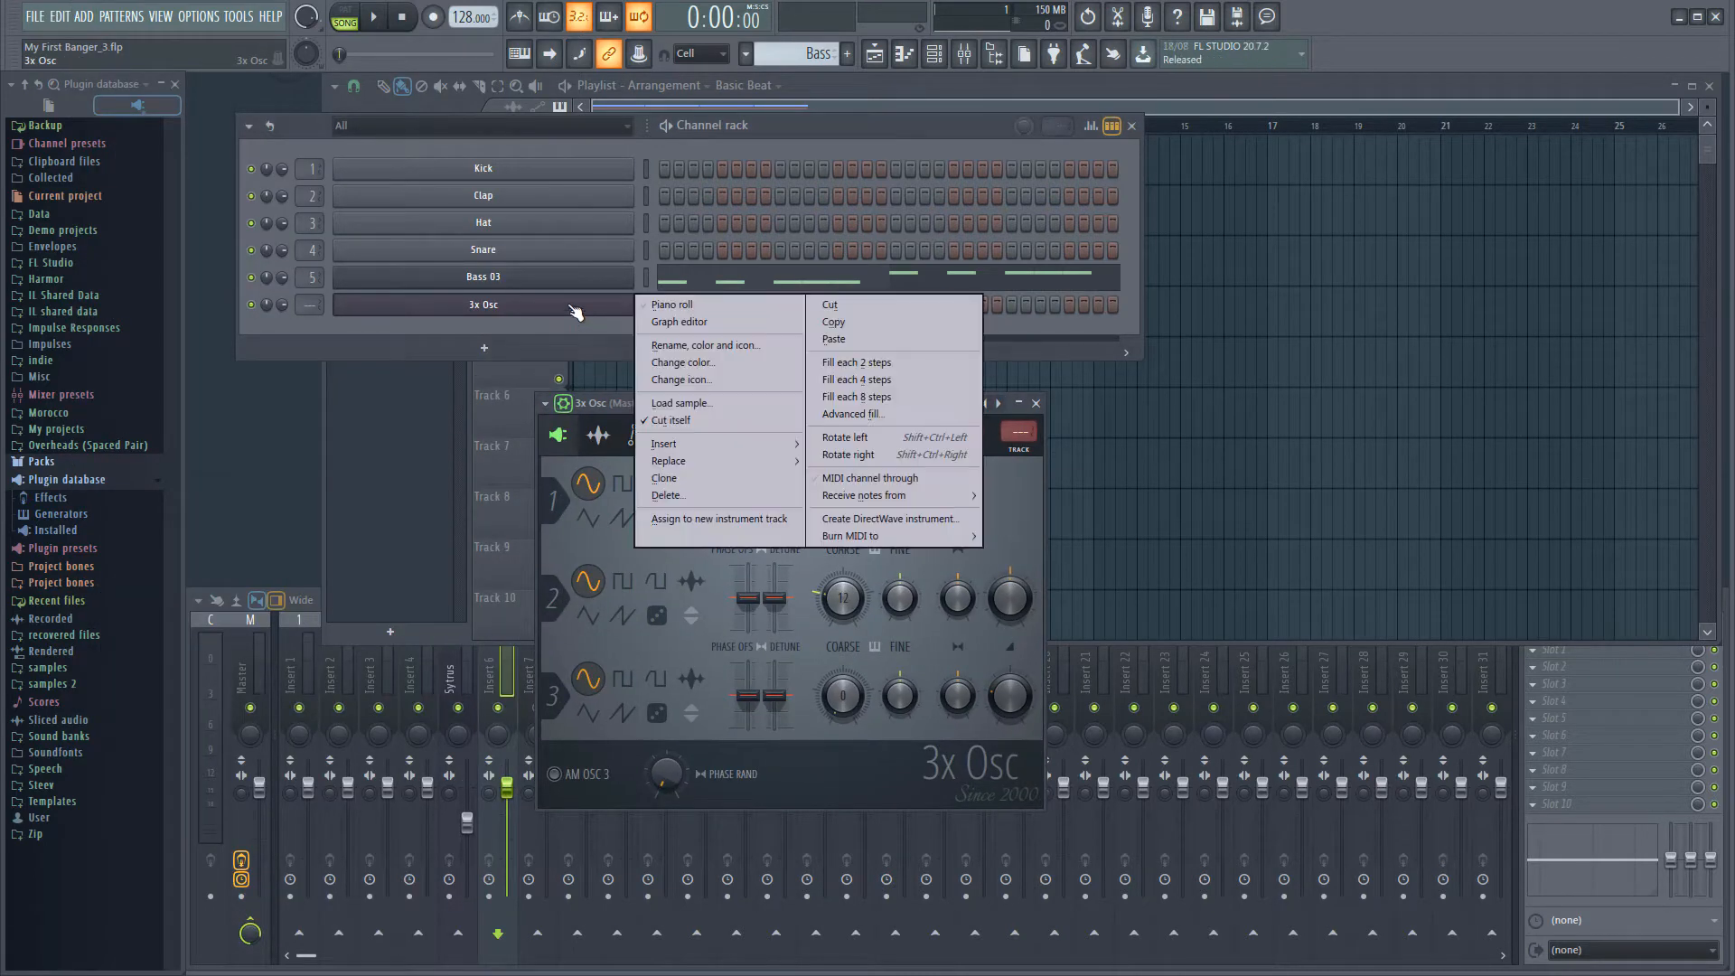
left_click(670, 345)
type("Lead")
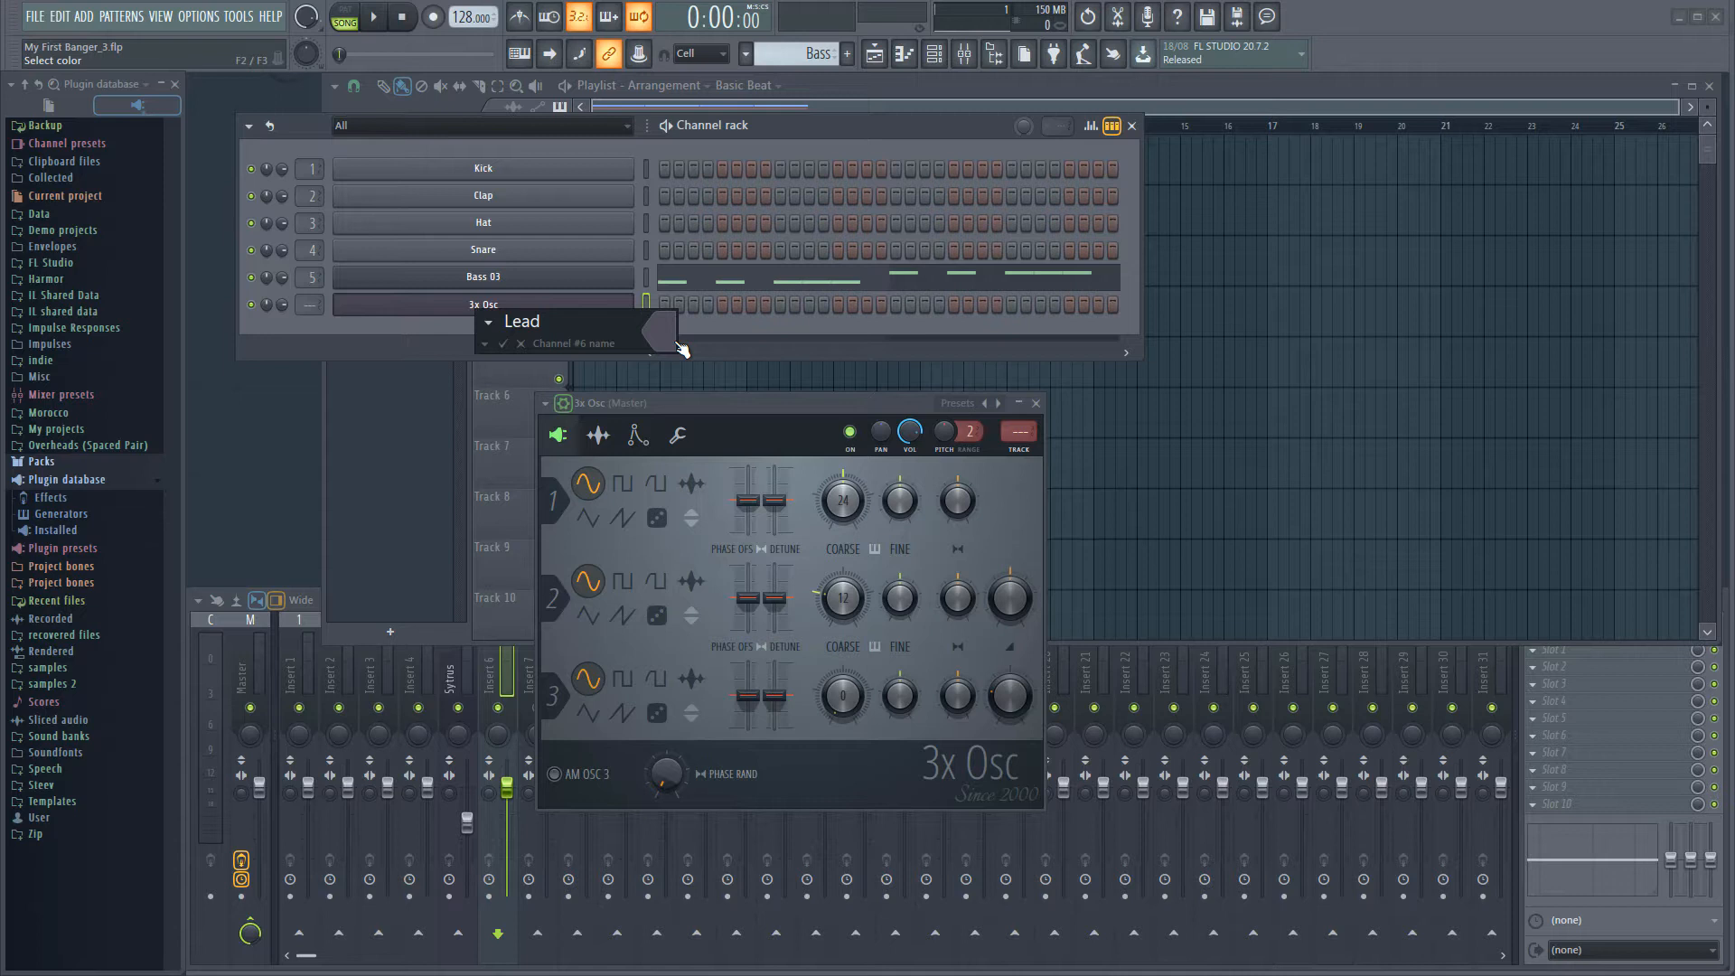
left_click(681, 349)
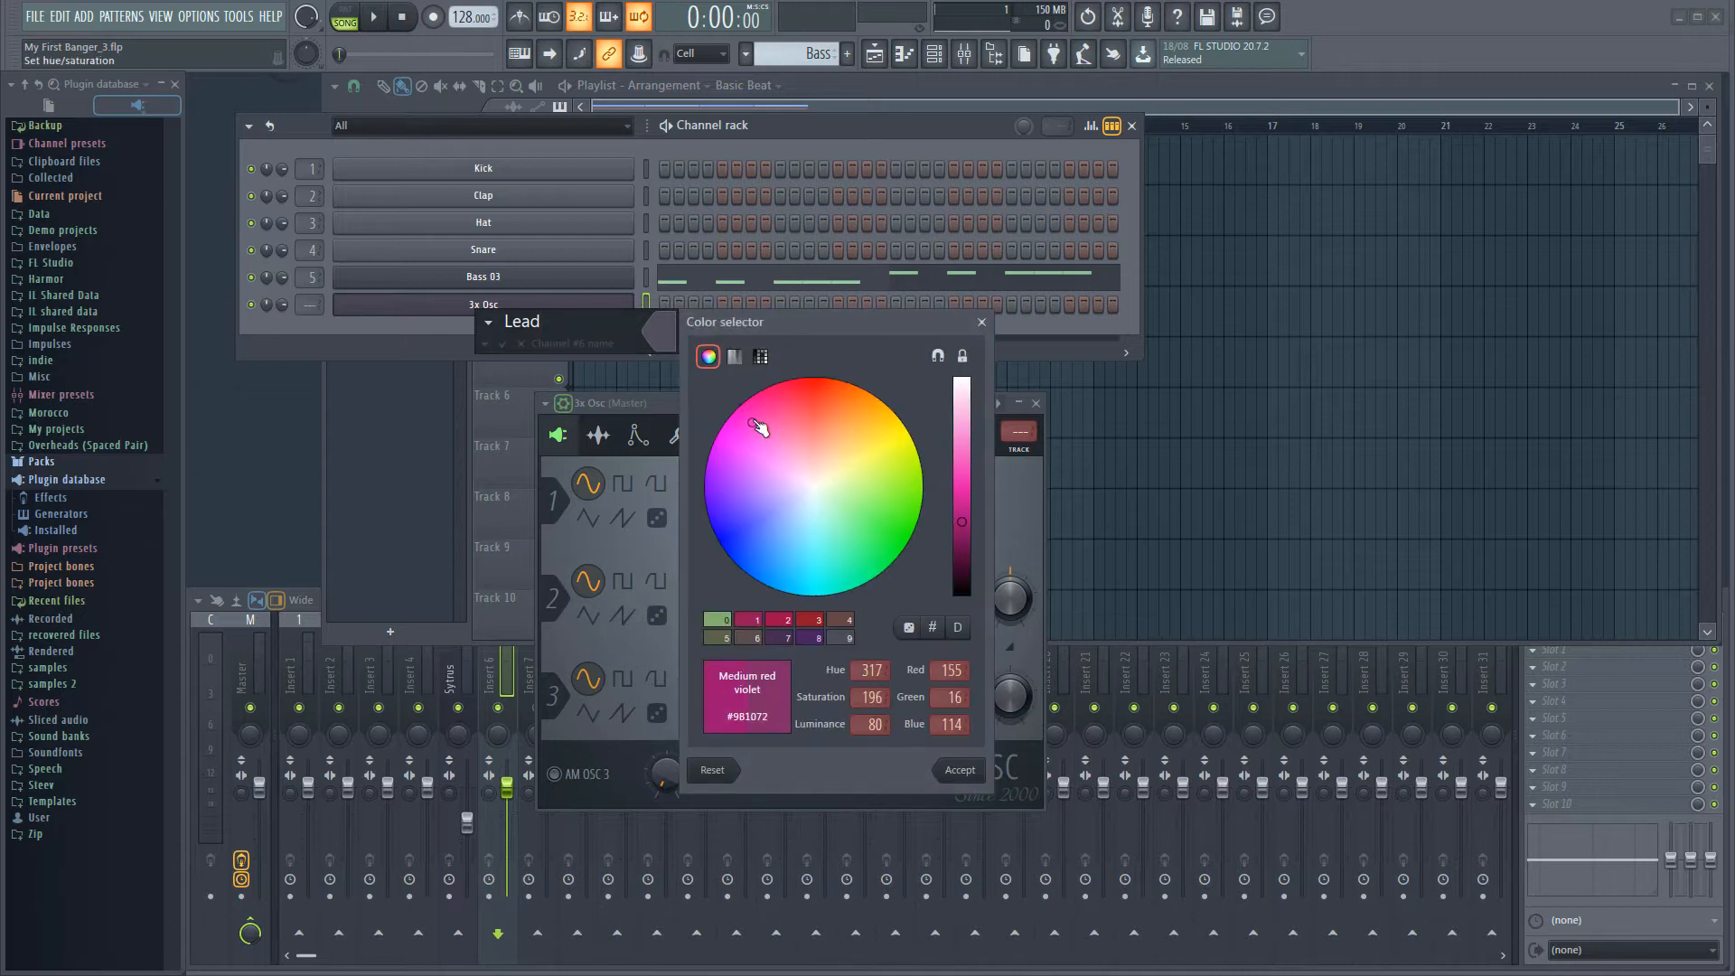
left_click(960, 773)
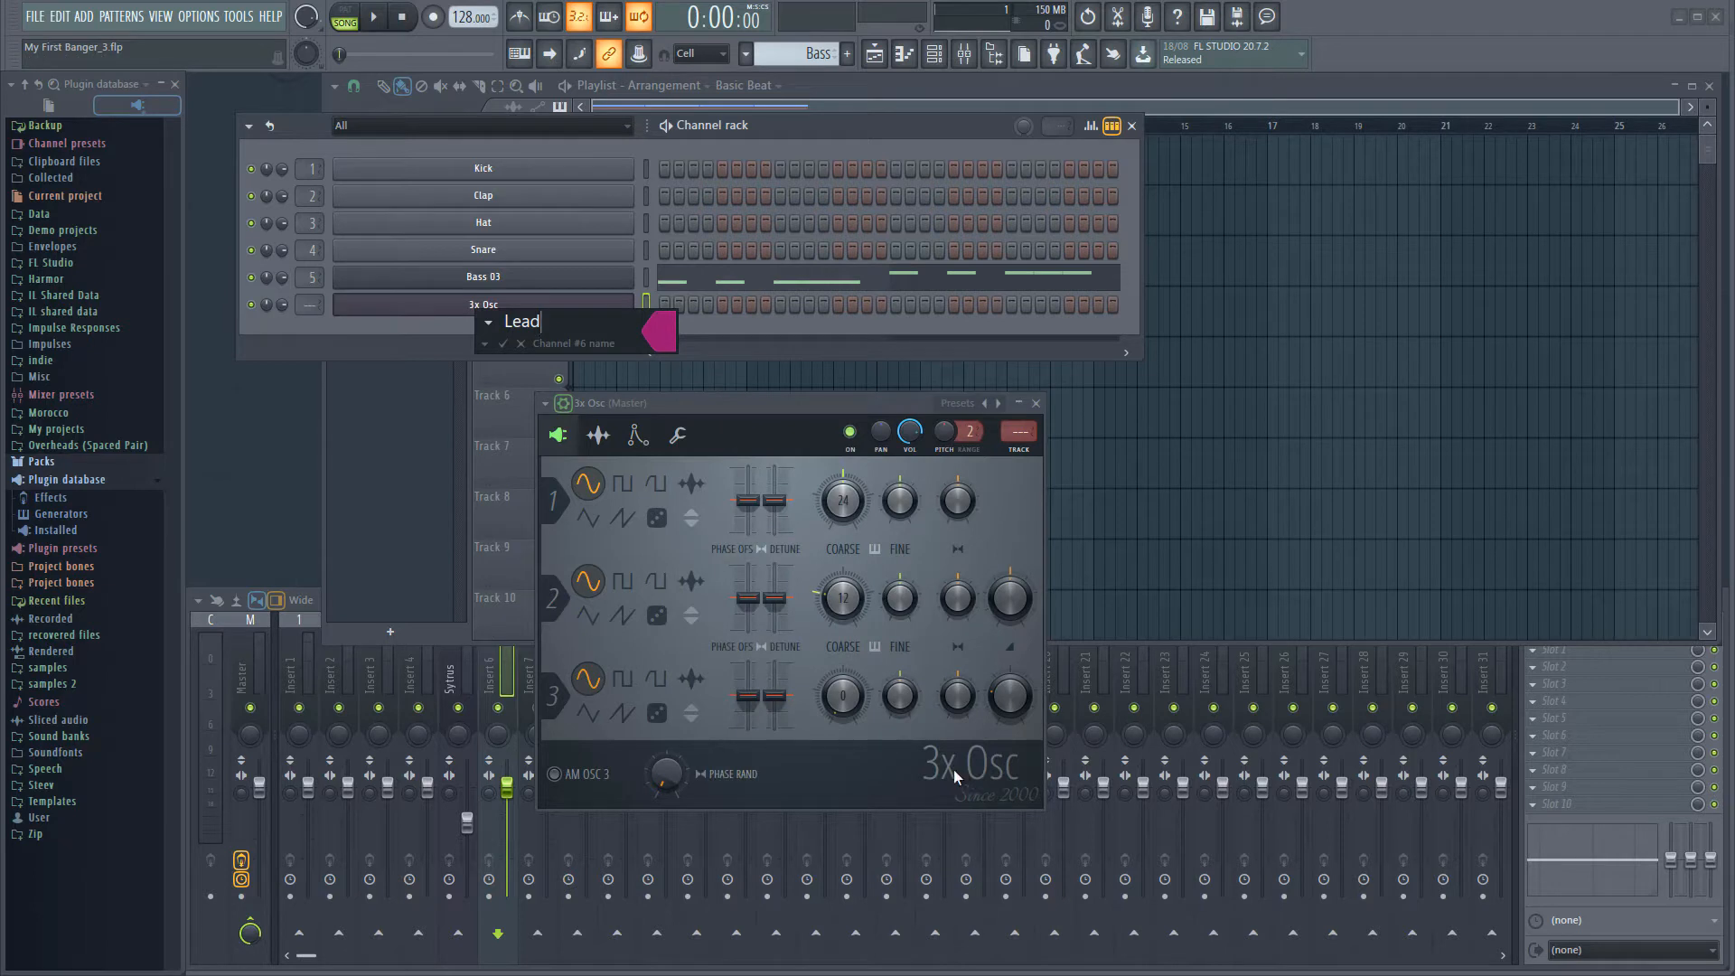
key("Return")
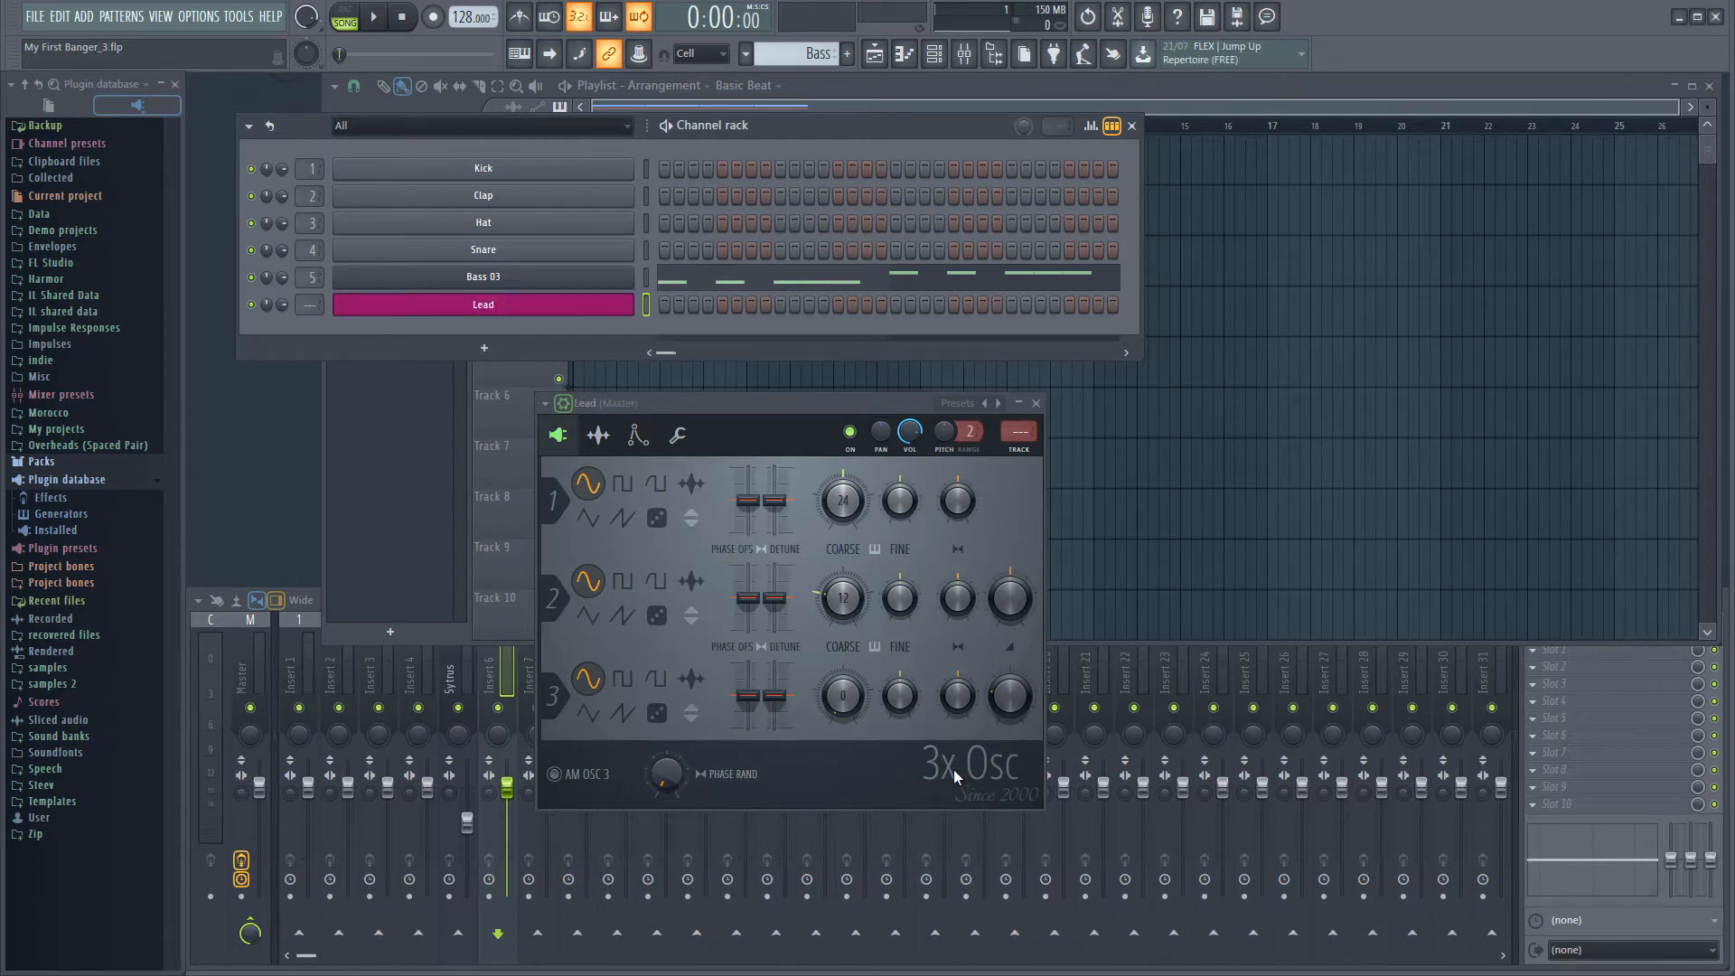
Route the Lead channel to mixer track 6 and bring its instrument window back into view
key("ctrl+l")
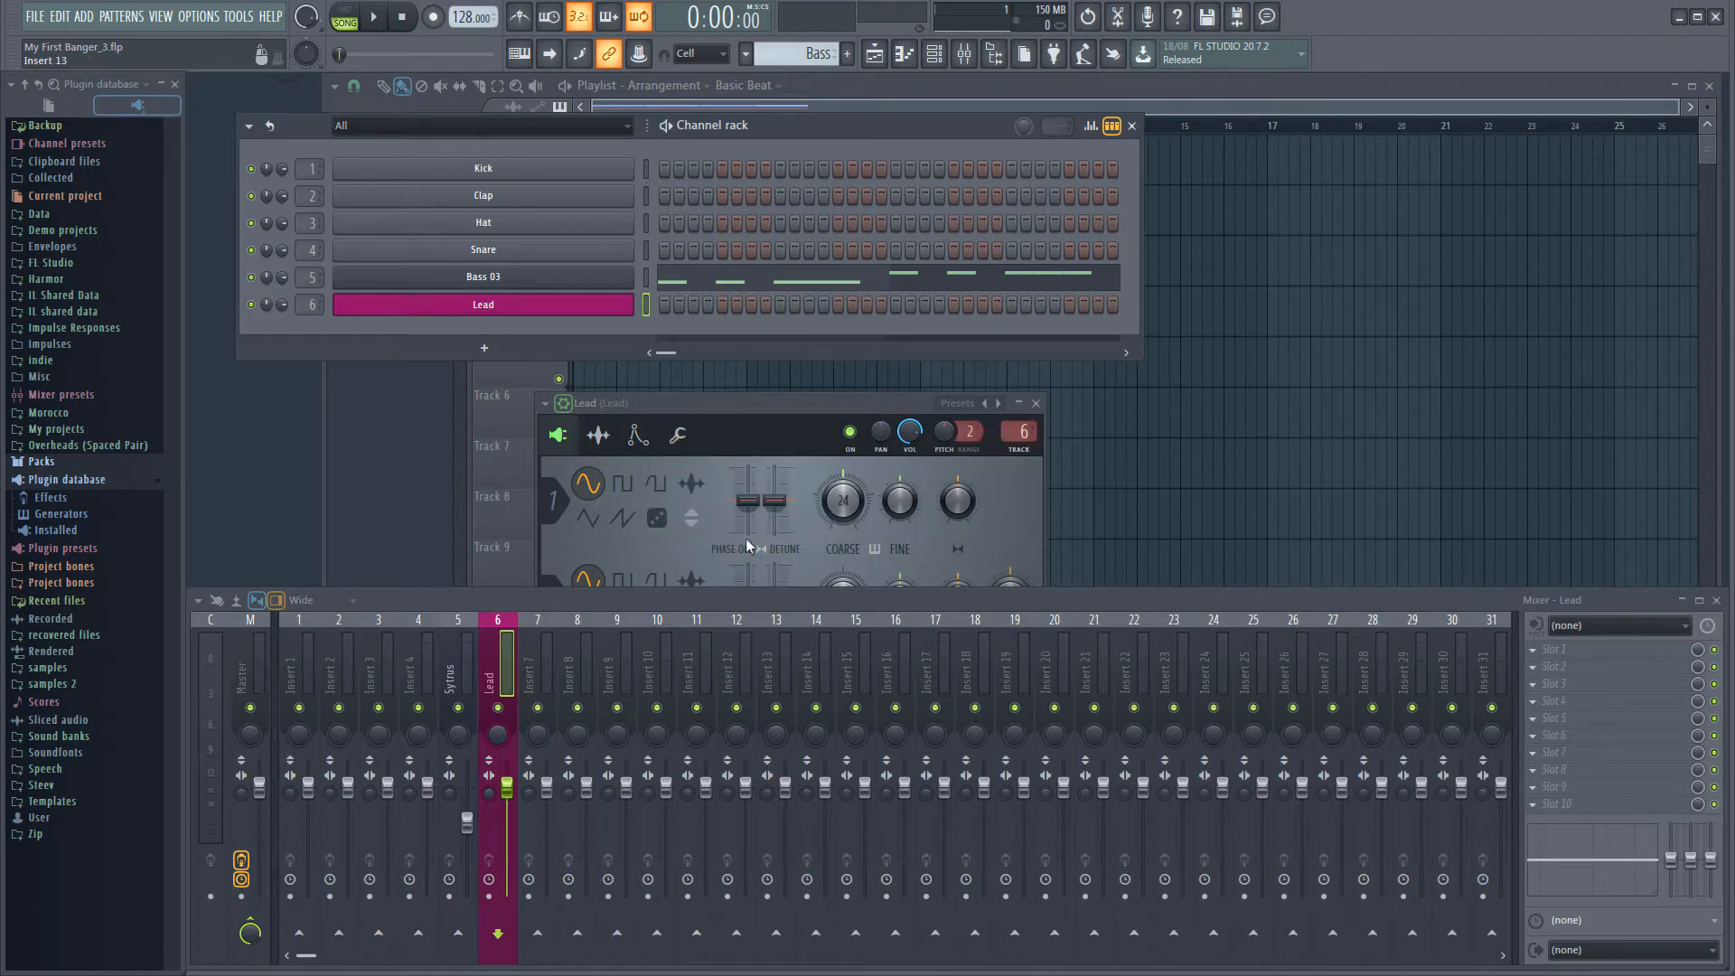
left_click(520, 306)
left_click(520, 306)
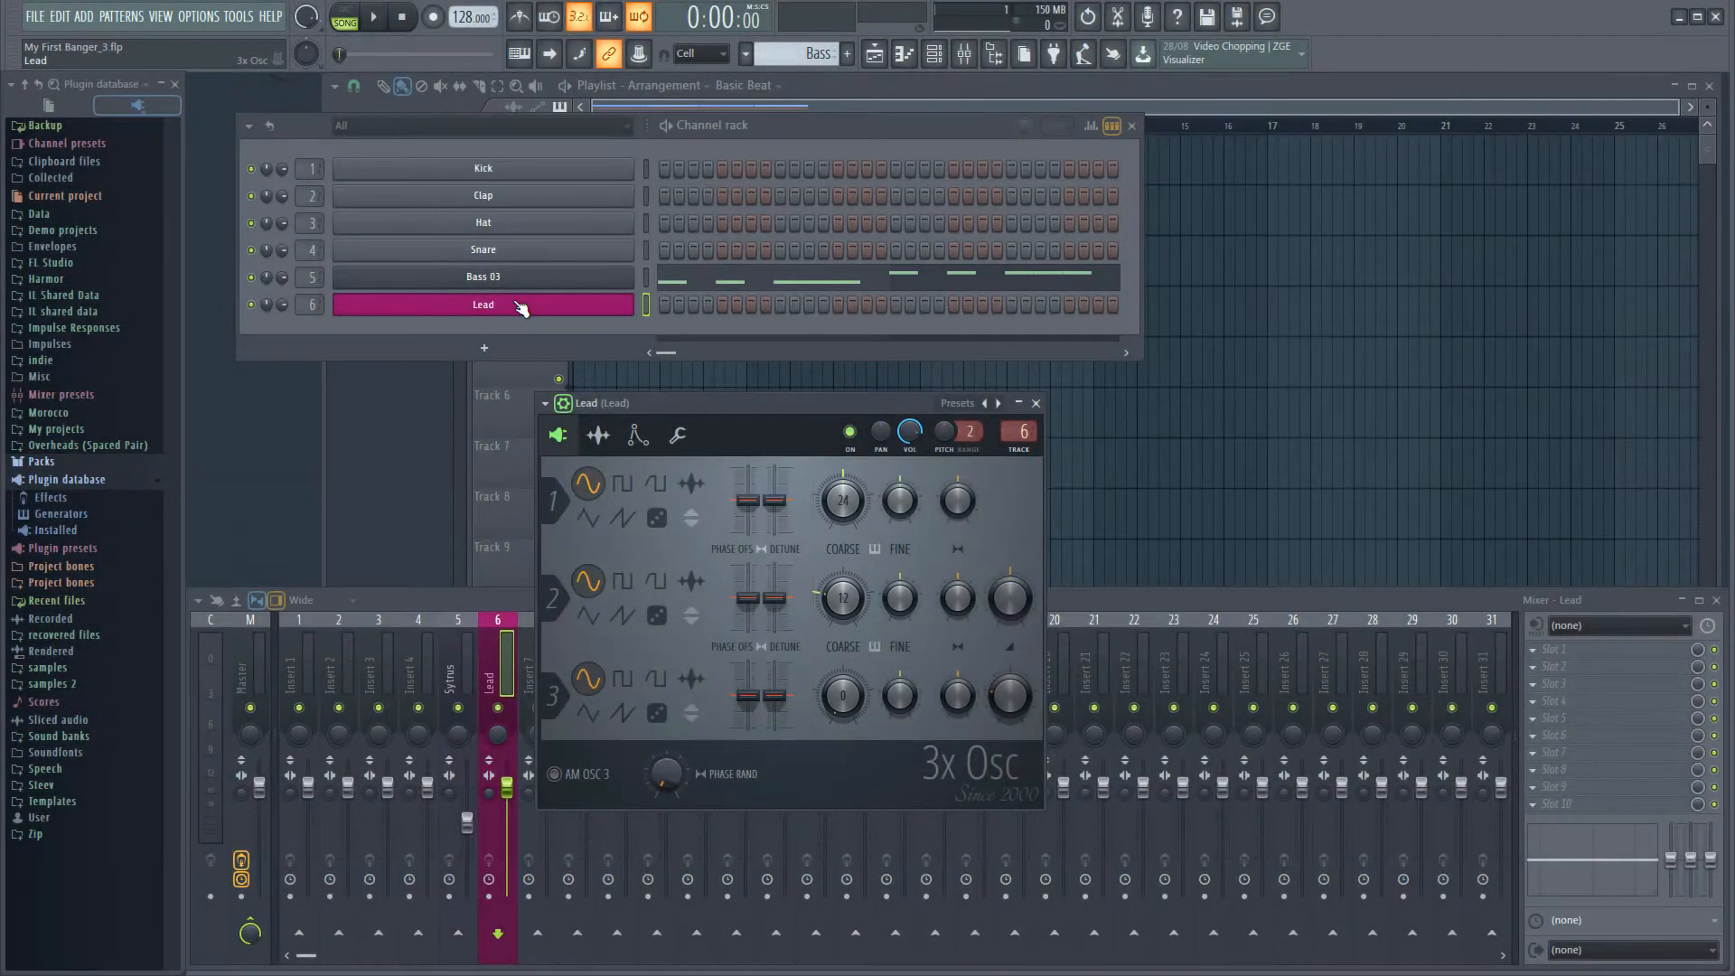
Set the coarse pitch of oscillators 2 and 3 to 24 and give all three oscillators a saw waveform
left_click(840, 600, "alt")
left_click(840, 701, "alt")
left_click(621, 518)
left_click(623, 618)
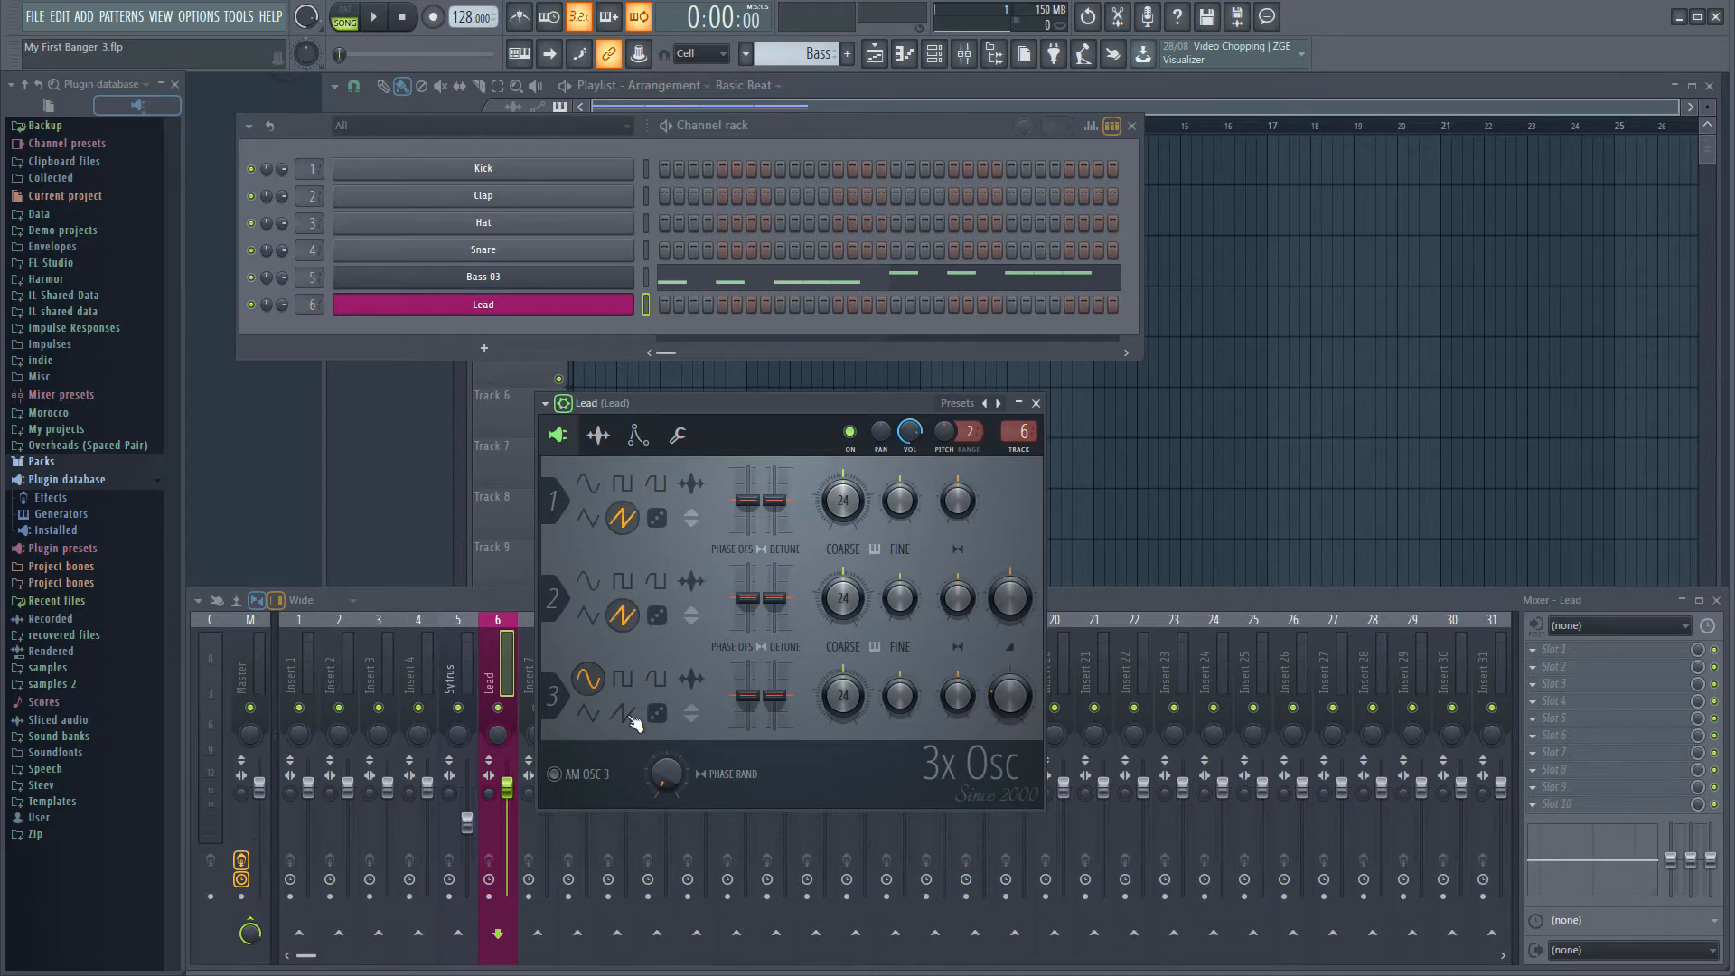
left_click(627, 715)
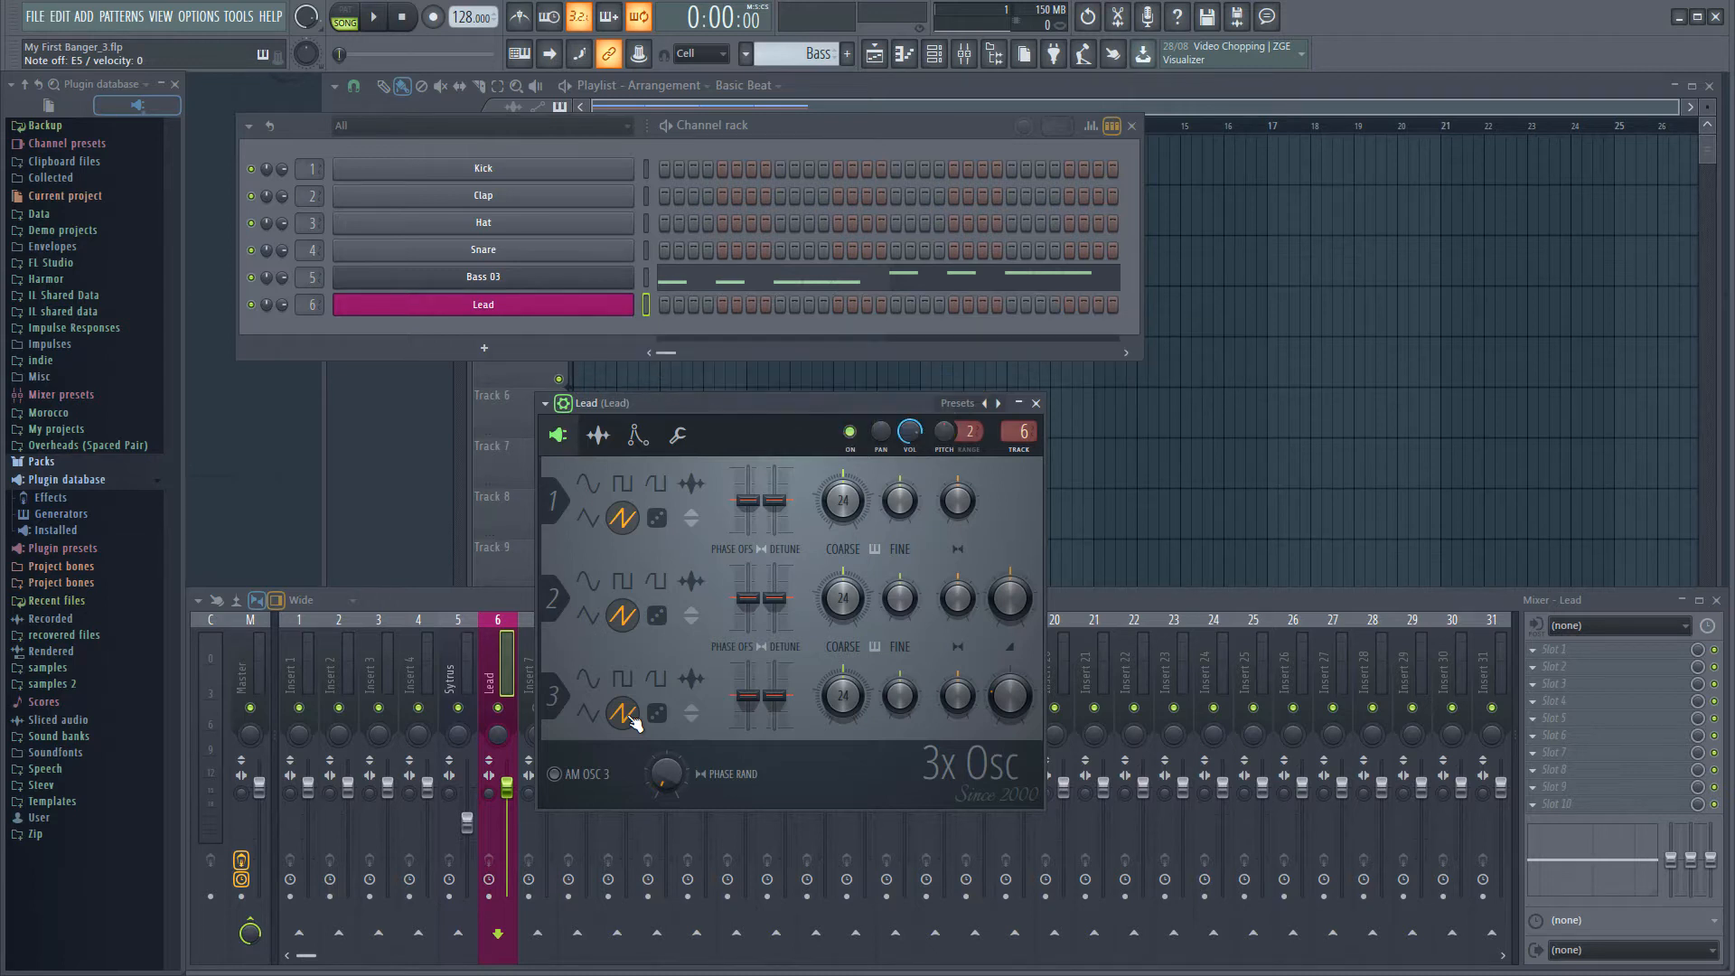
Set the coarse pitch of oscillators 2 and 3 to 12, and detune their fine pitch, with oscillator 3 at +10 cents
left_click_drag(843, 598, 843, 627)
left_click_drag(842, 696, 843, 725)
left_click_drag(895, 611, 894, 626)
left_click_drag(899, 696, 899, 693)
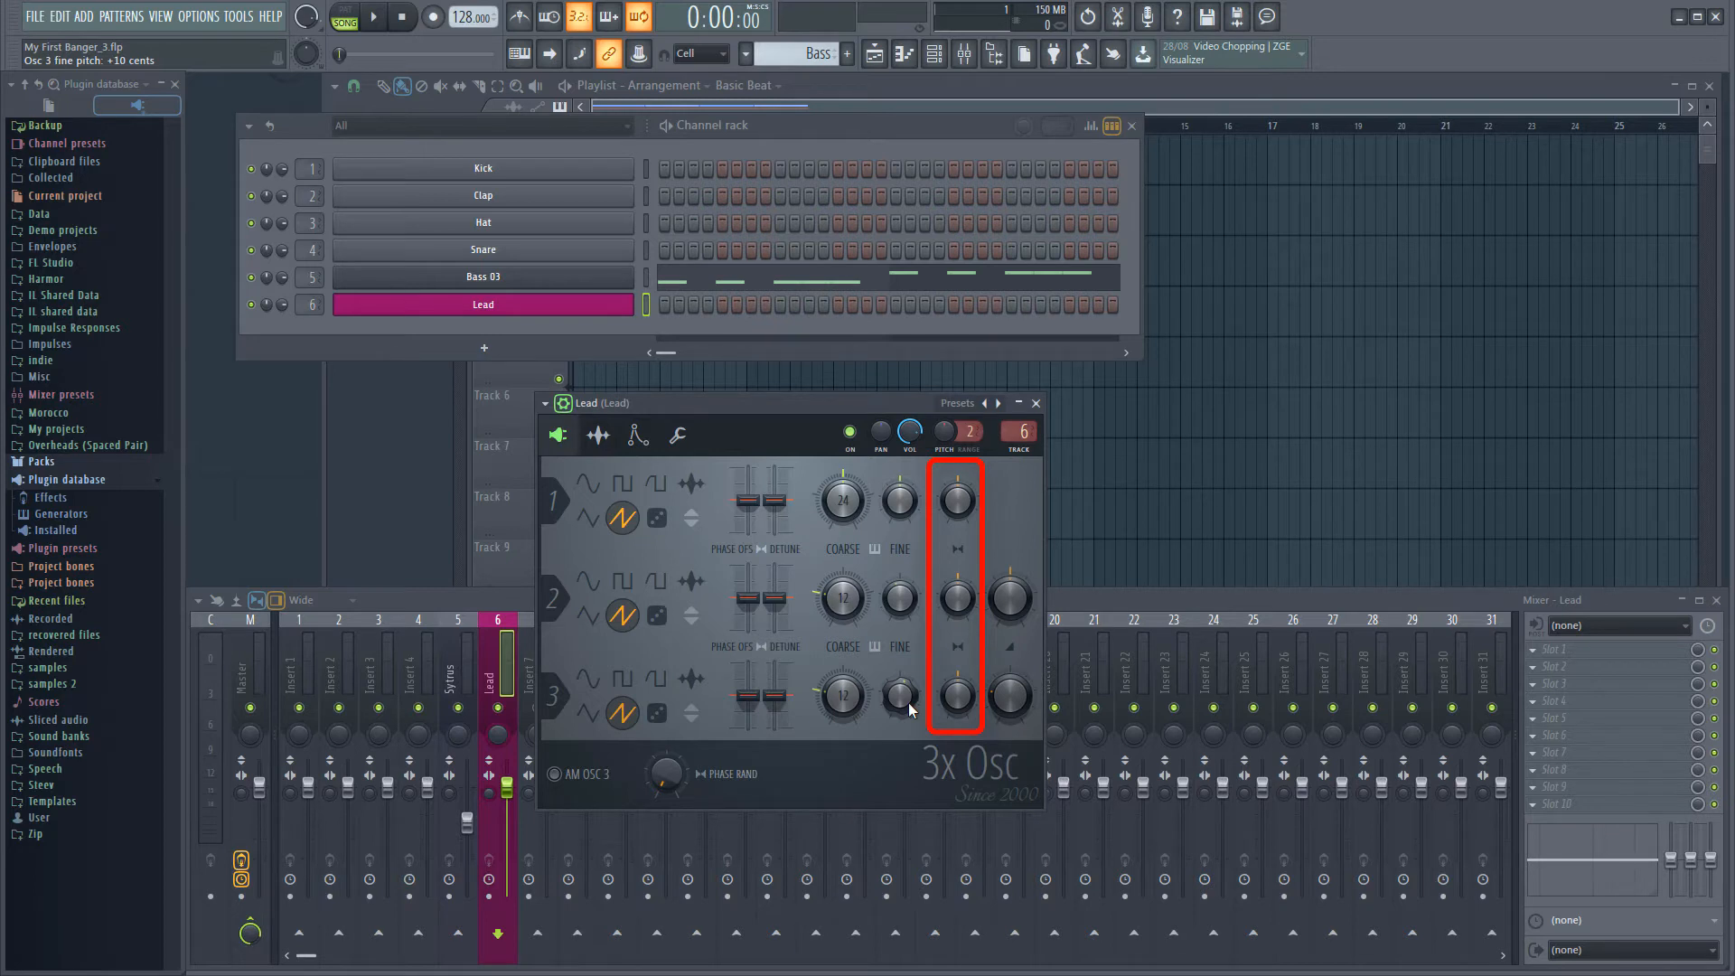
Pan oscillator 2 to 12% left and oscillator 3 in the opposite direction
left_click_drag(969, 603, 969, 613)
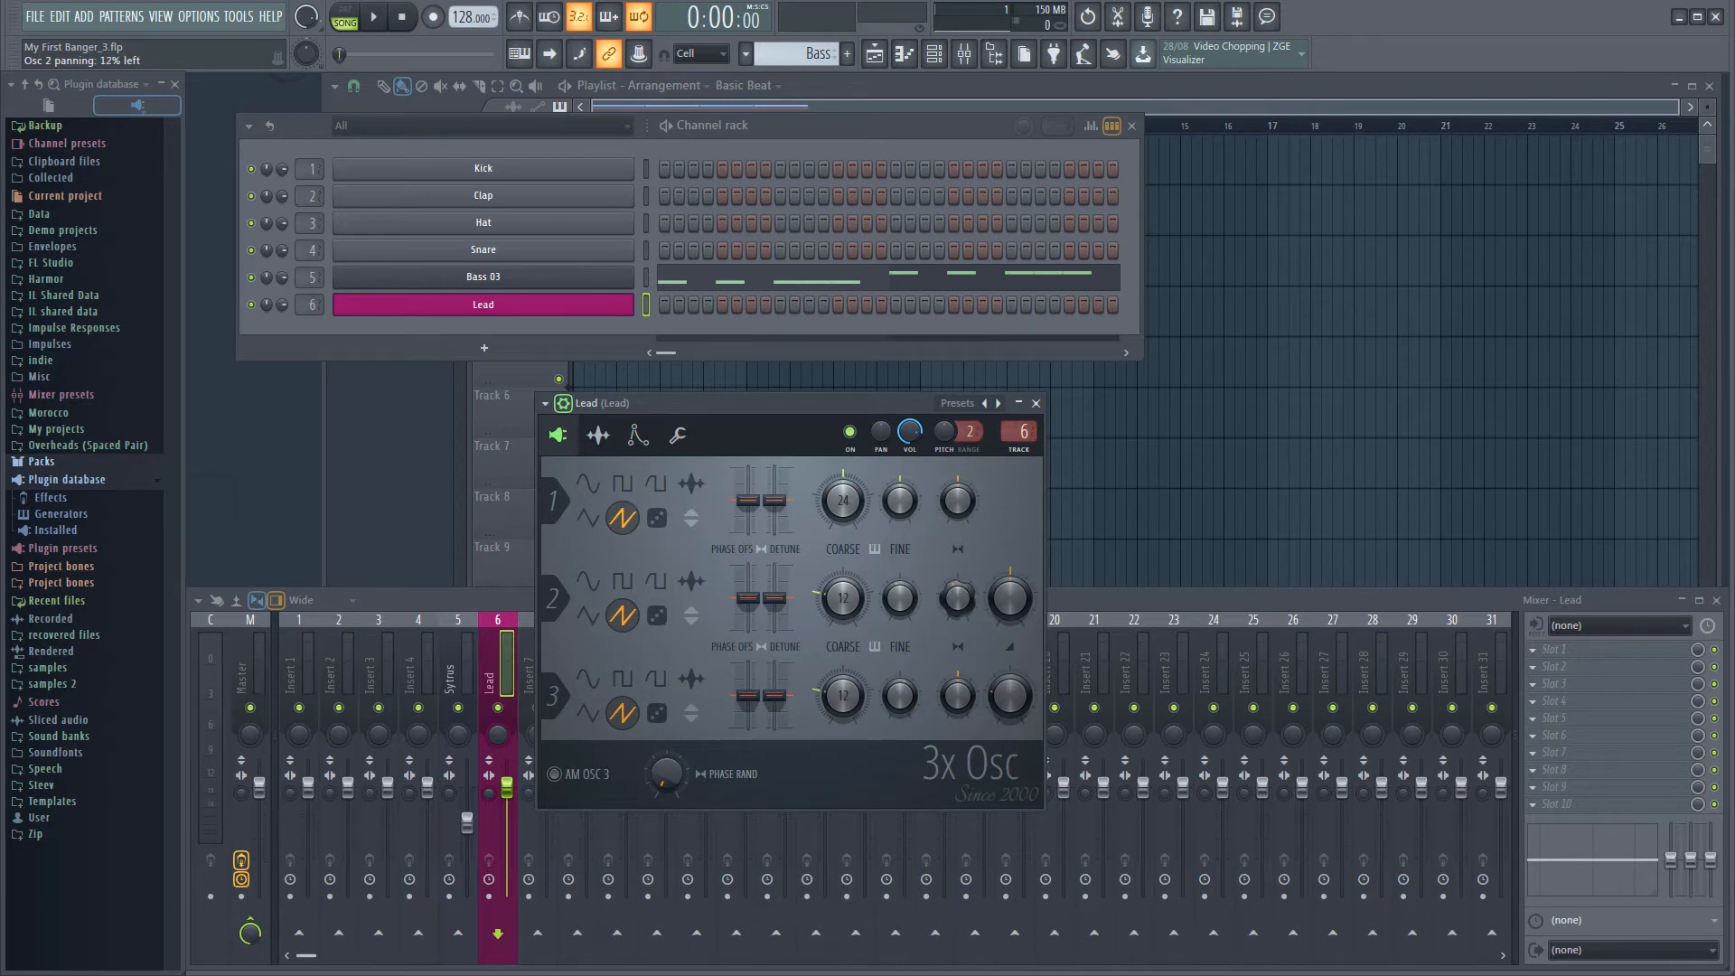
left_click_drag(962, 694, 962, 680)
left_click(958, 687, "alt")
left_click(1025, 705, "alt")
Enable the Lead instrument's volume envelope and shorten its attack time to 3%
left_click(637, 435)
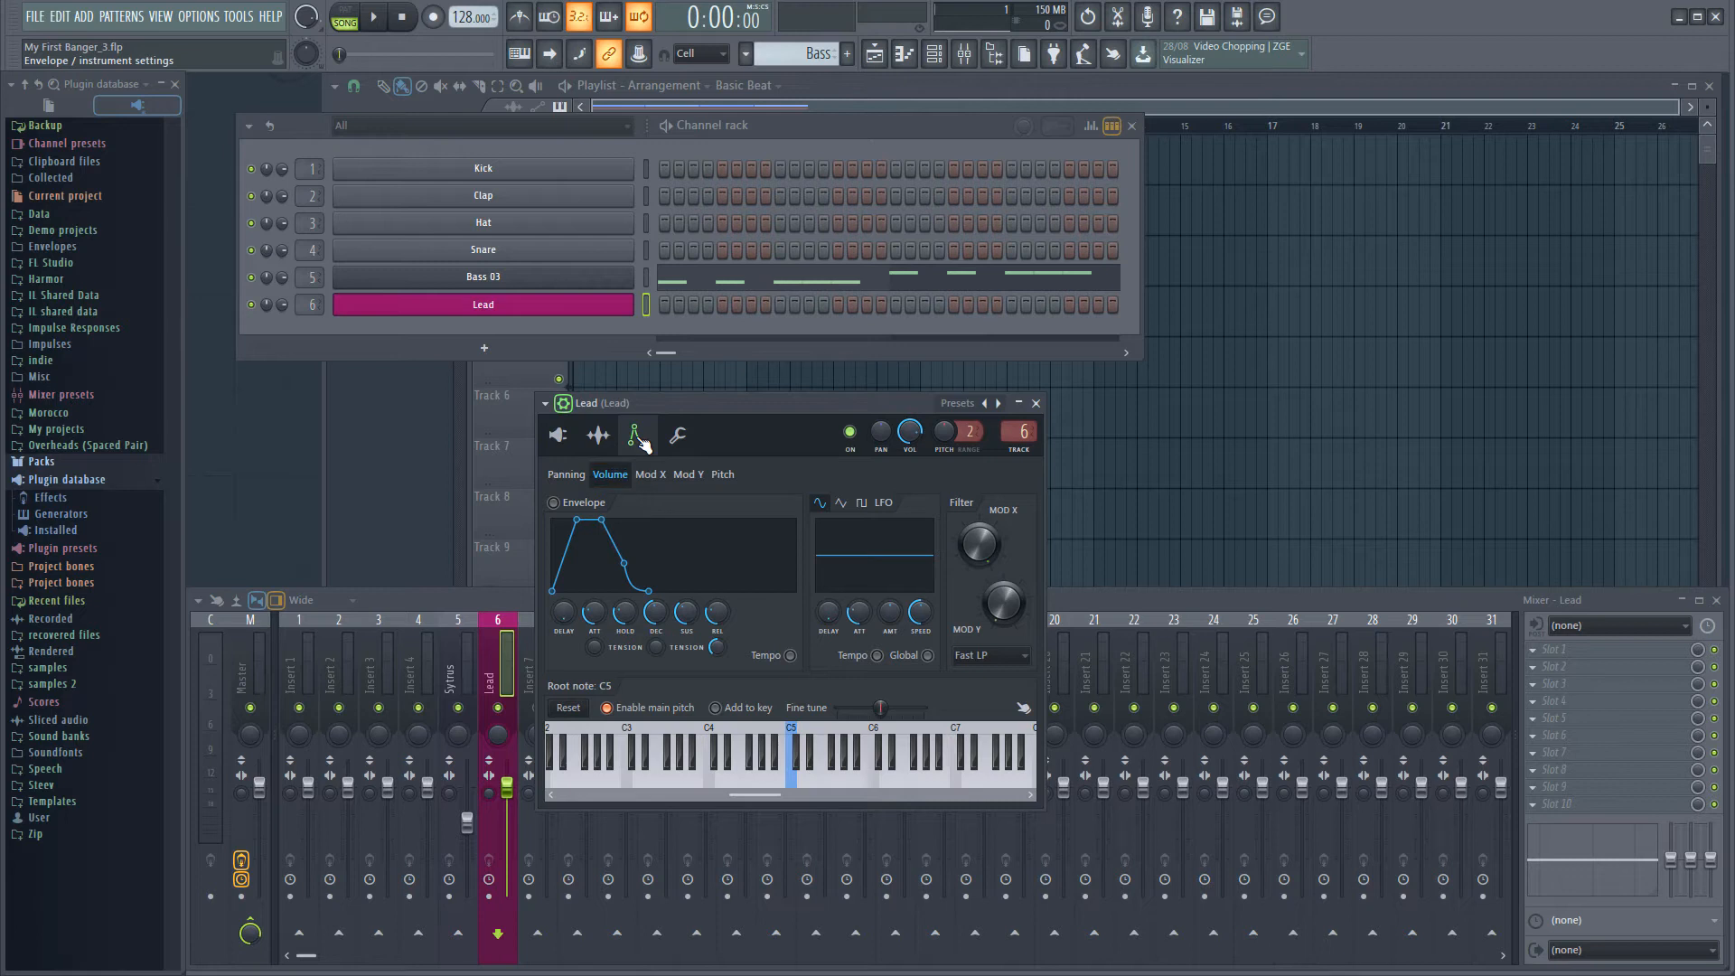
left_click(561, 505)
left_click_drag(594, 613, 594, 620)
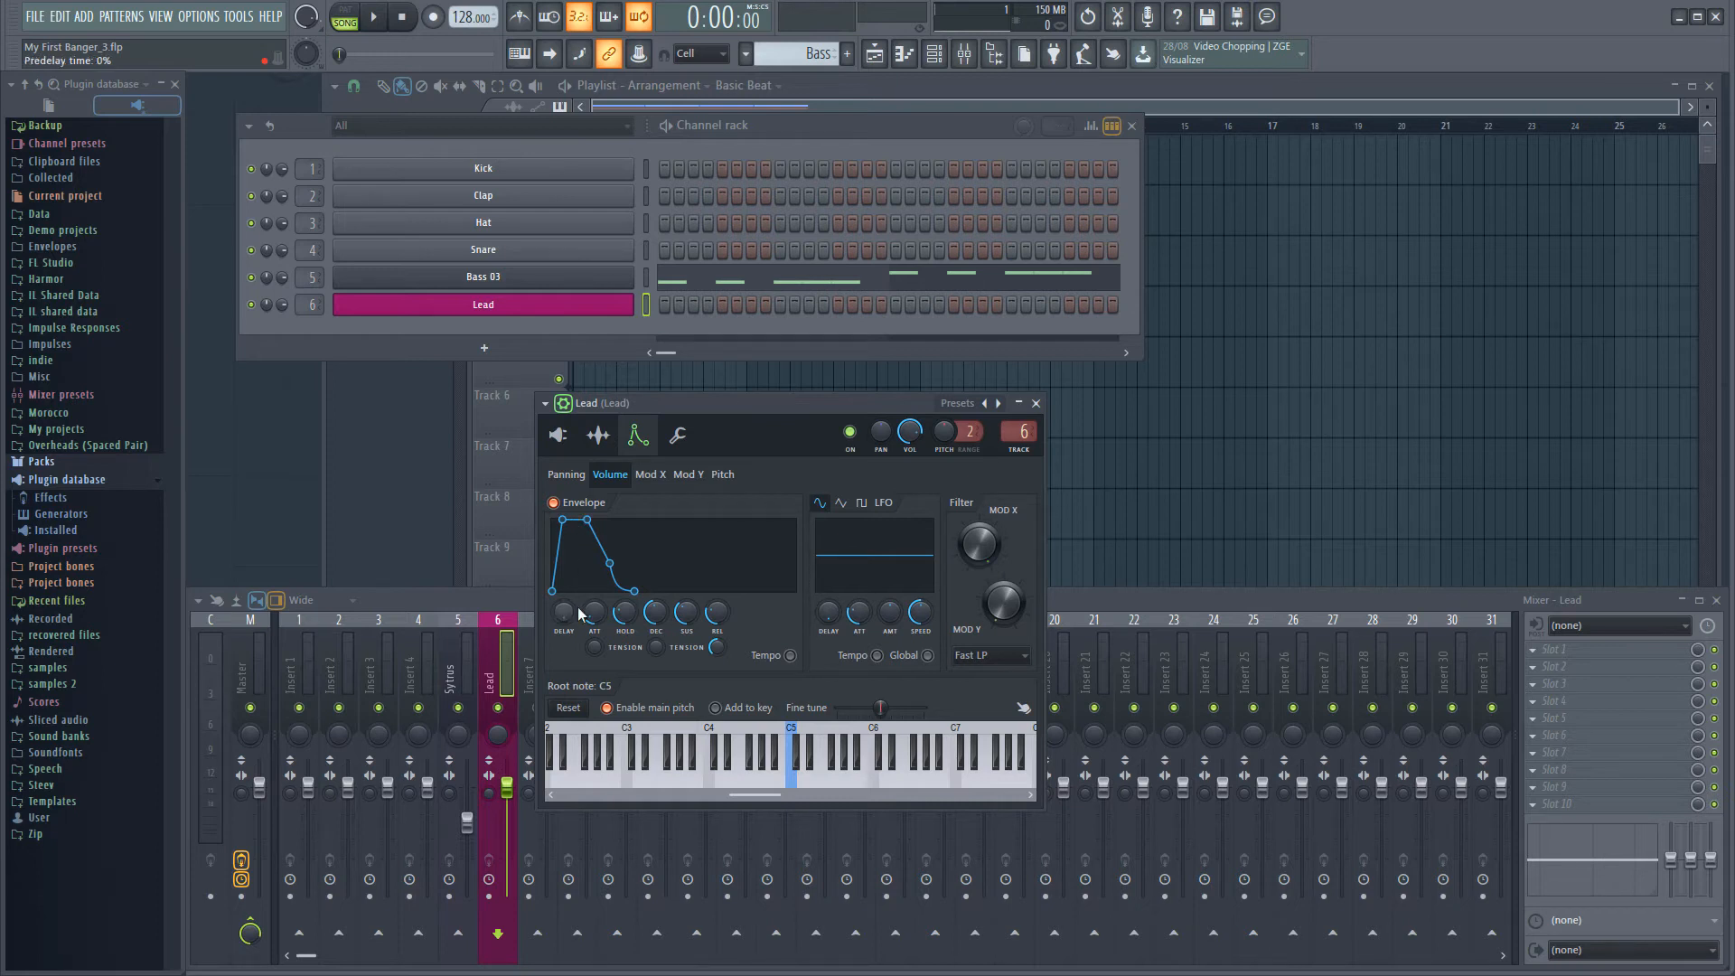
left_click_drag(598, 618, 598, 642)
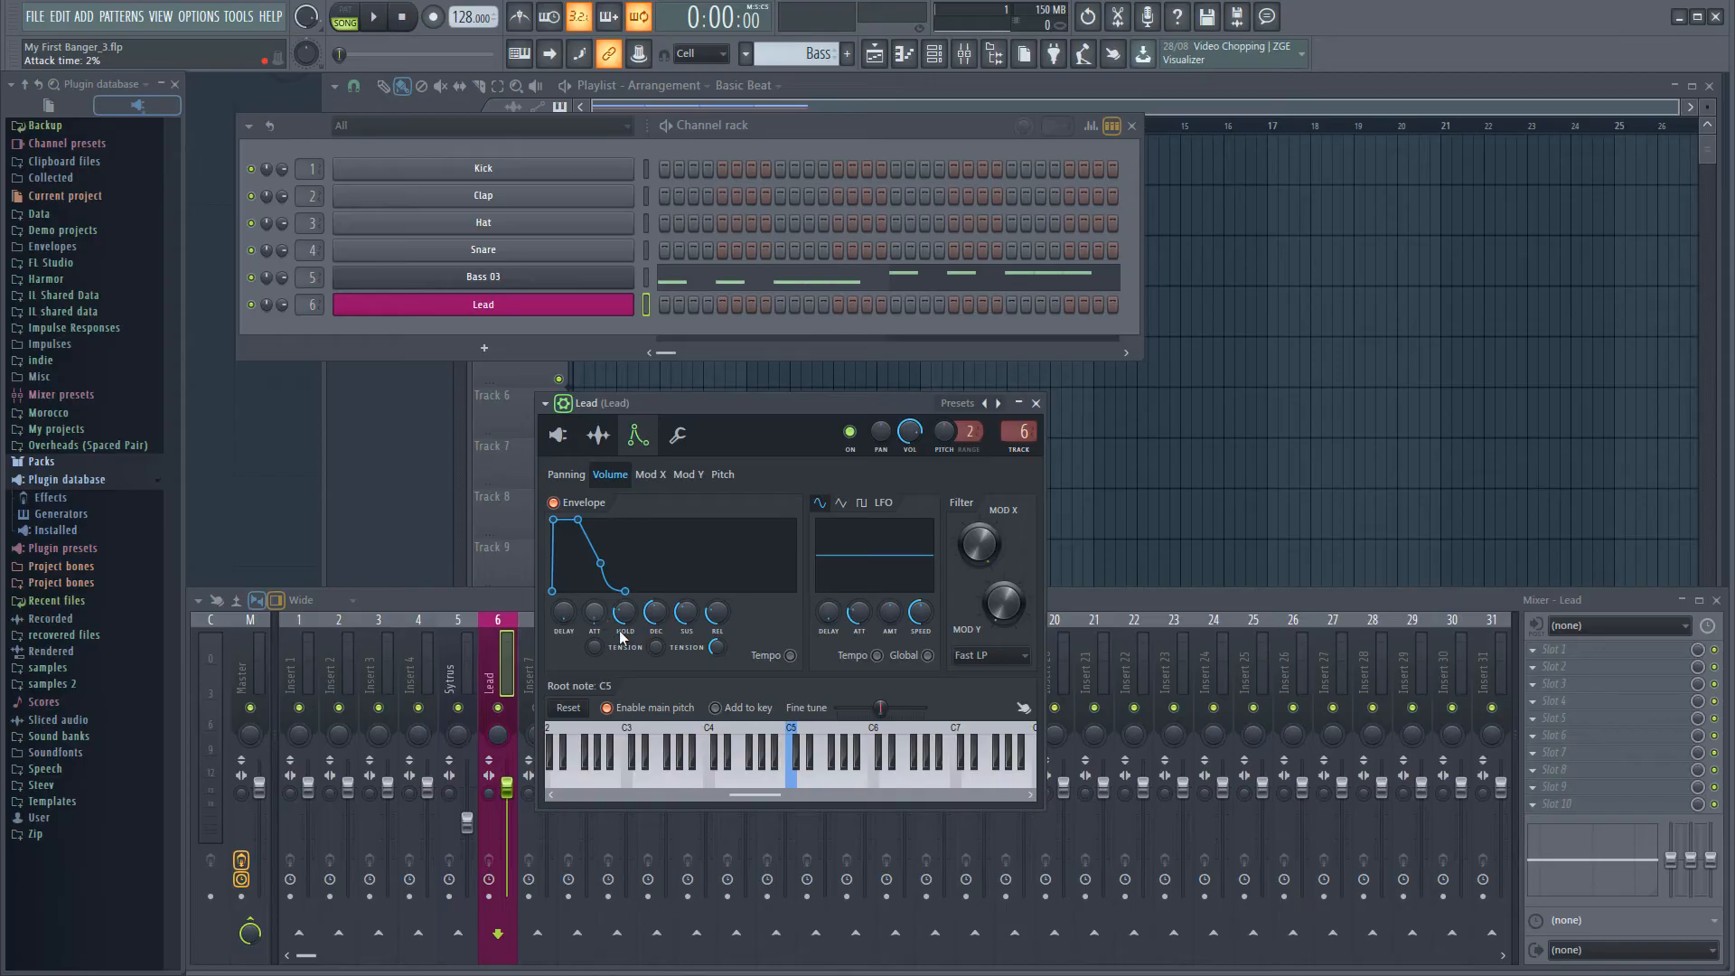
Set the volume envelope's hold time to 9% and decay time to 27%, and lower its sustain level
left_click_drag(624, 614, 624, 613)
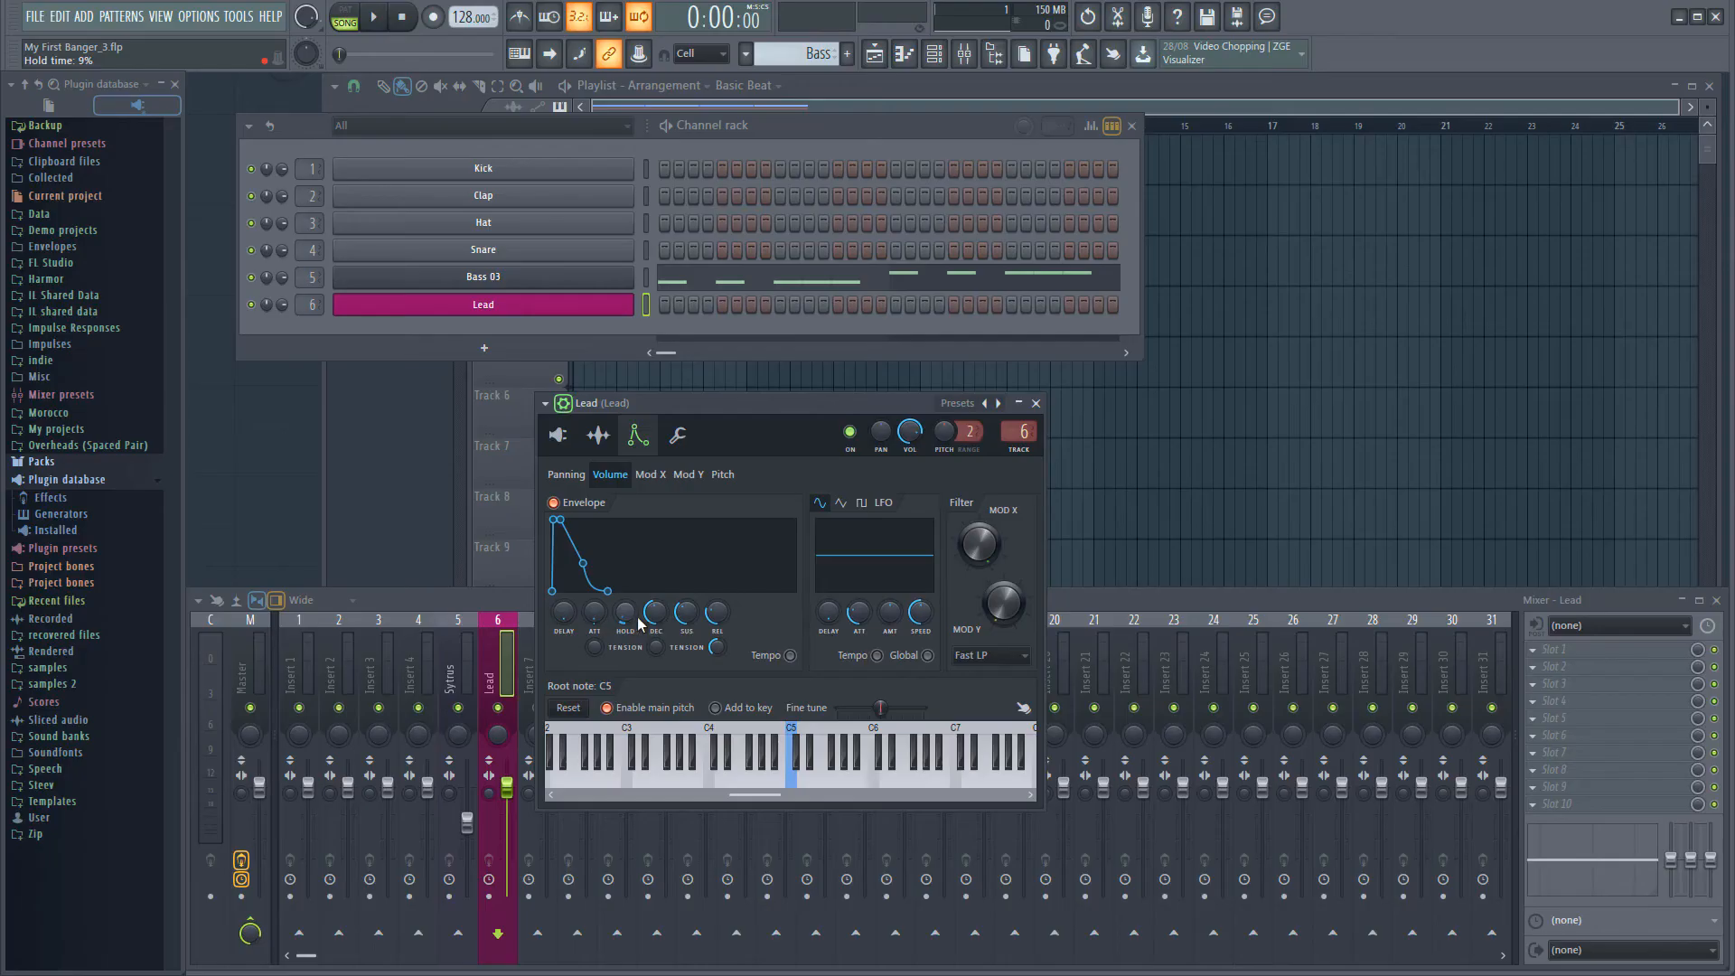
left_click_drag(655, 613, 655, 620)
left_click_drag(686, 613, 686, 633)
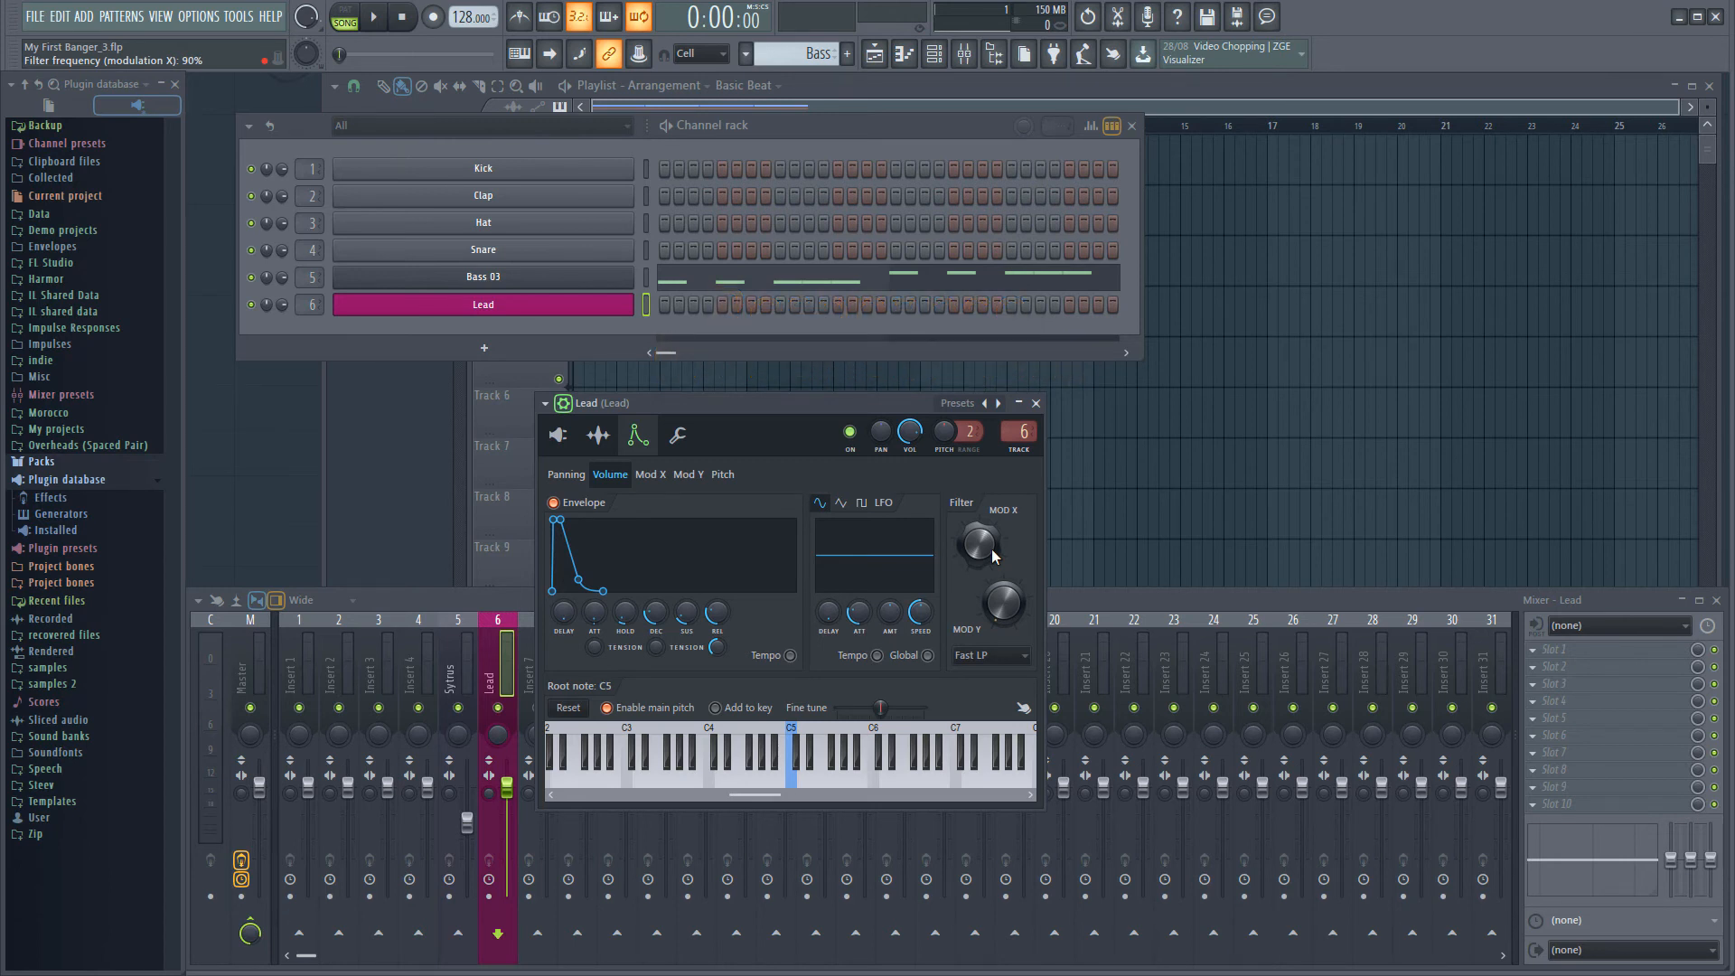
Lower the Lead filter's Mod X frequency and set its Mod Y bandwidth to 26%
left_click_drag(1004, 601, 969, 555)
left_click_drag(965, 555, 966, 569)
left_click_drag(1003, 602, 1004, 618)
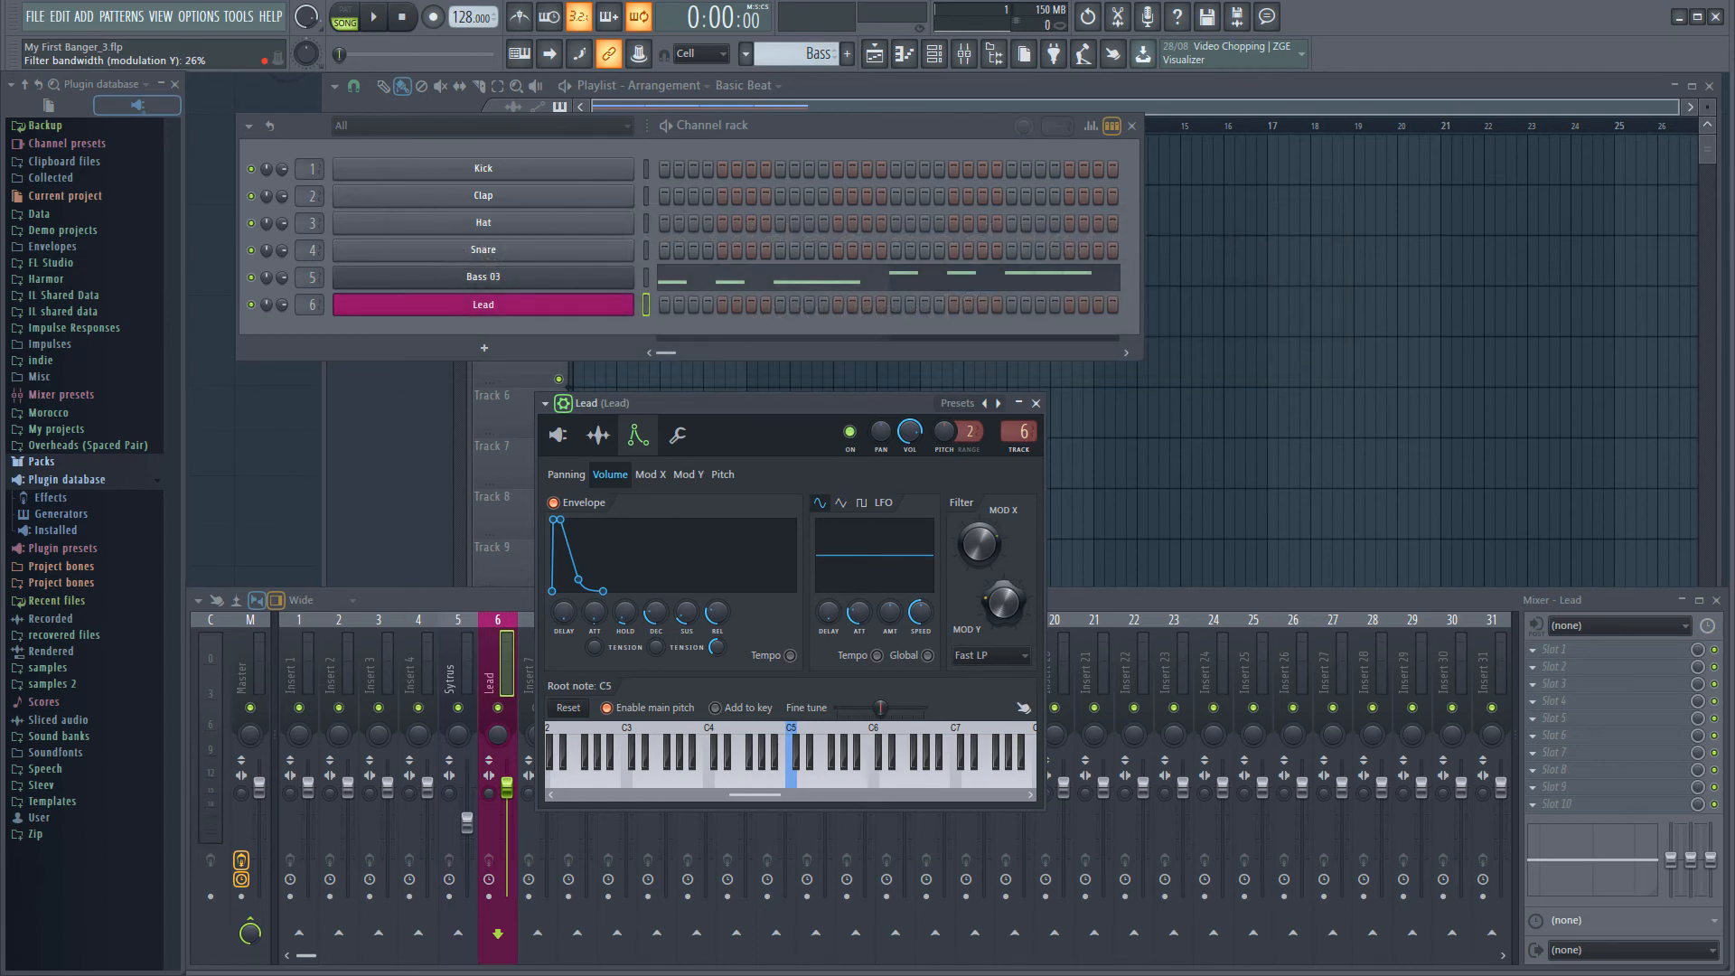
Create a new pattern named Melody and colour it purple (#8C126F)
key("F4")
type("Melody")
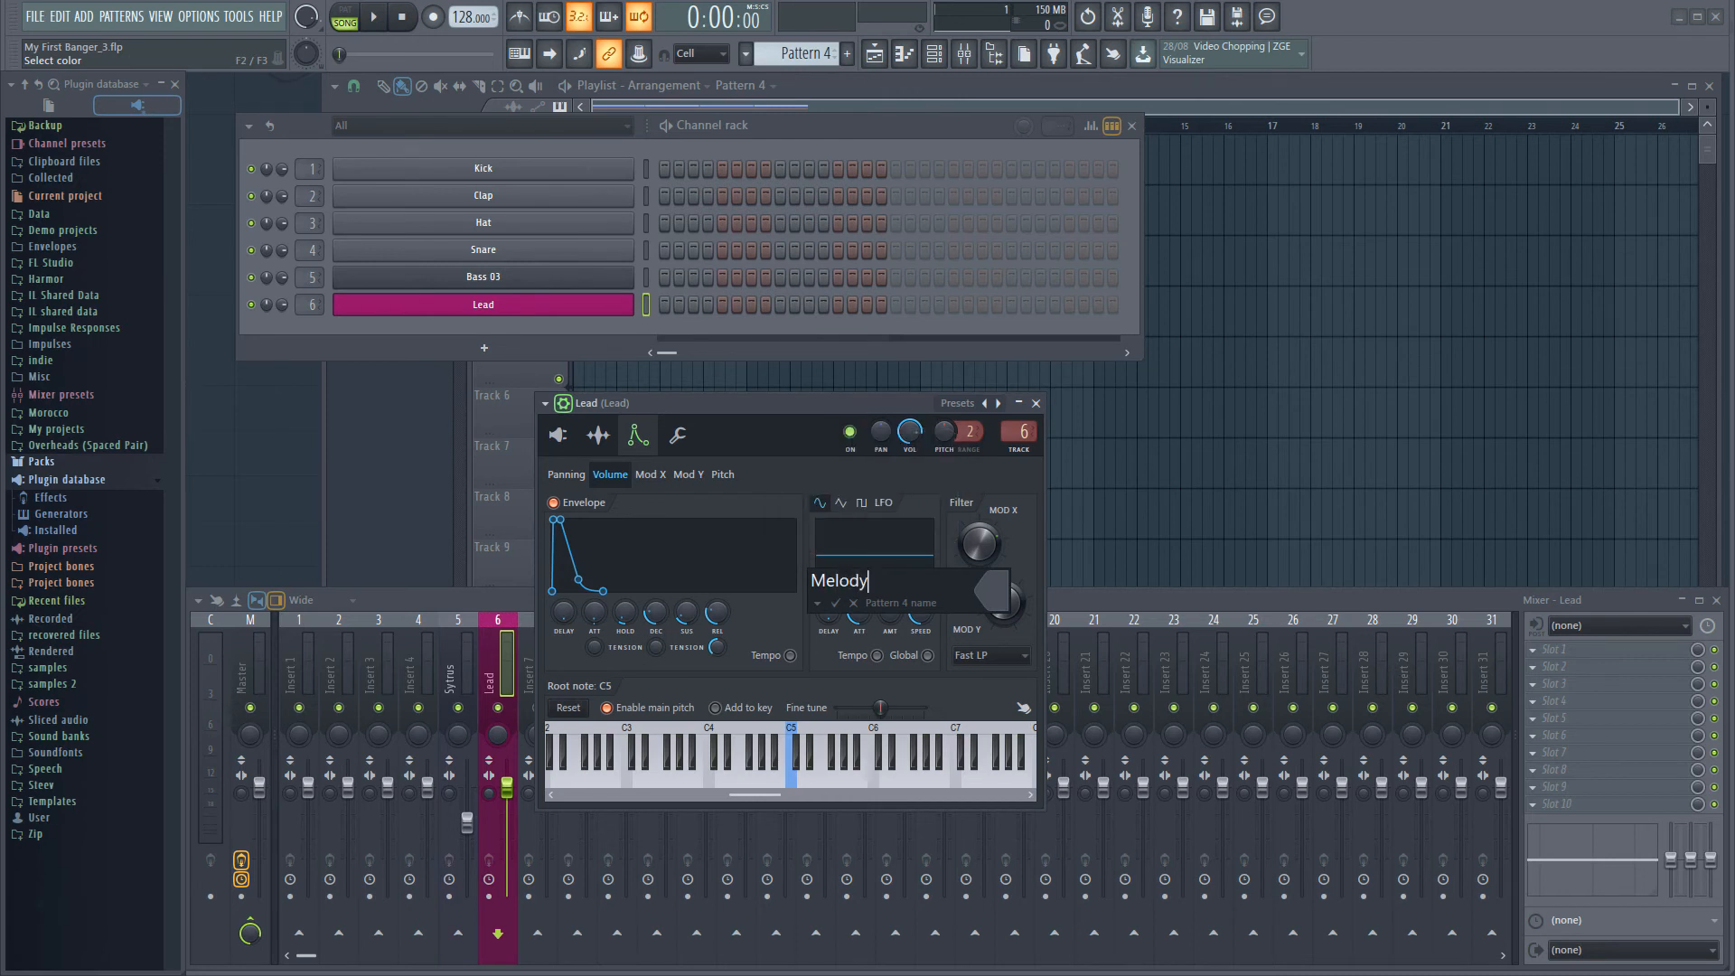
left_click(994, 592)
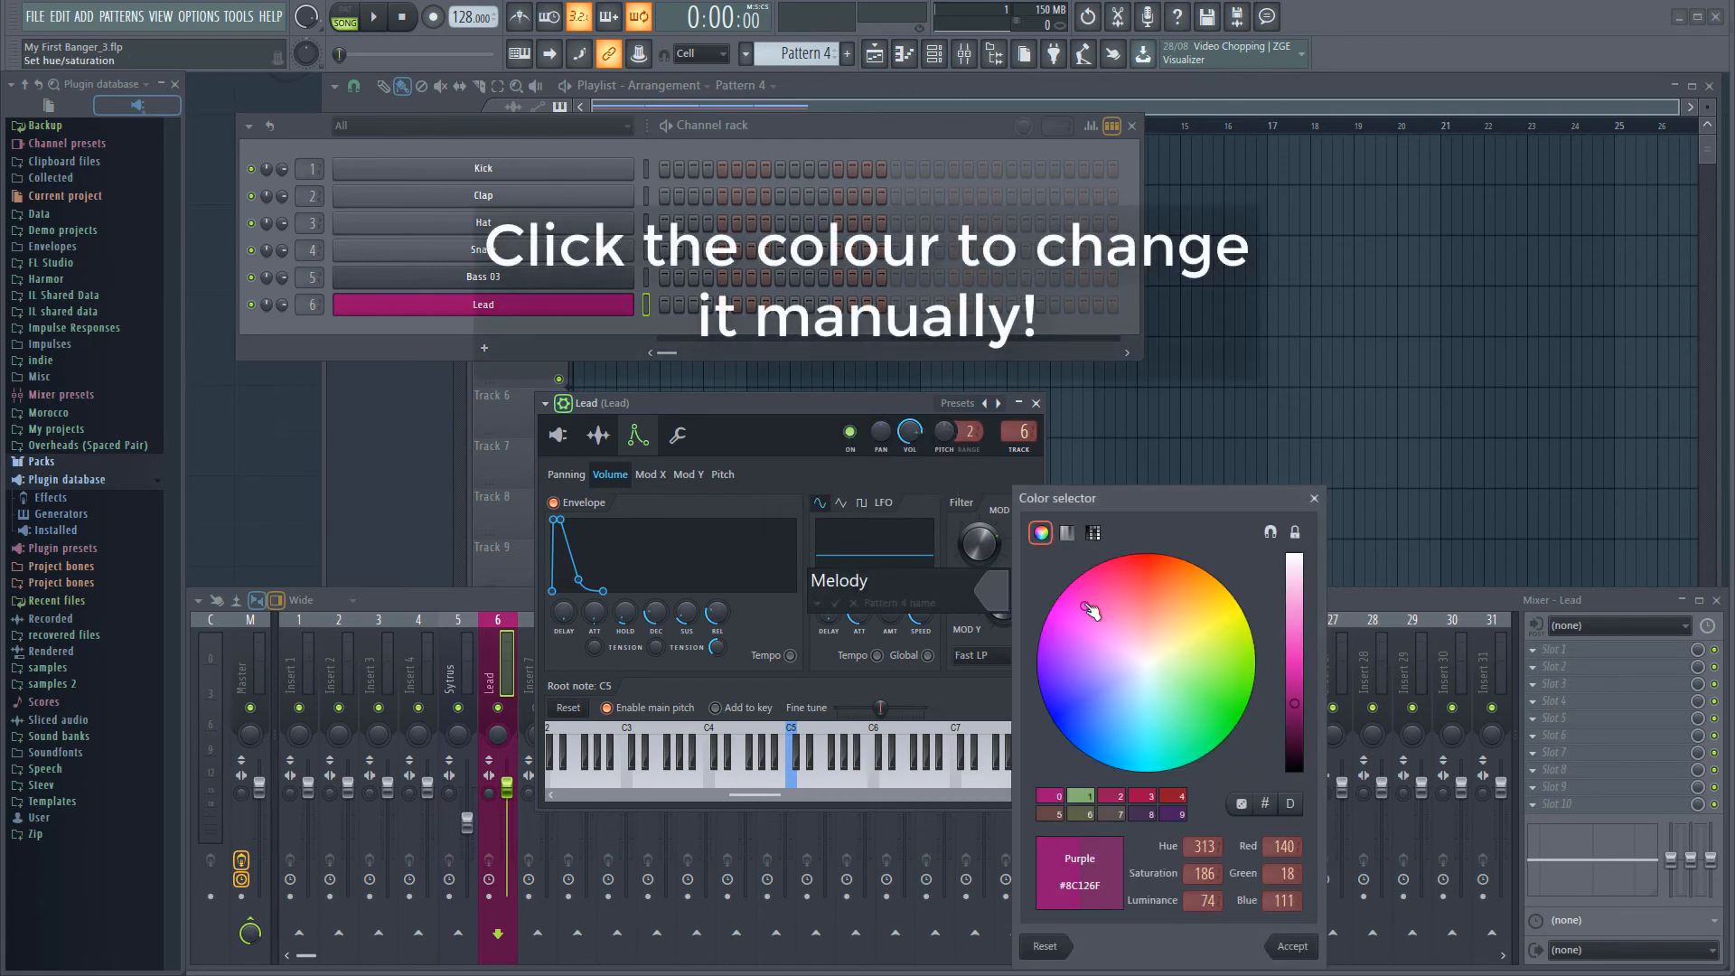
key("Return")
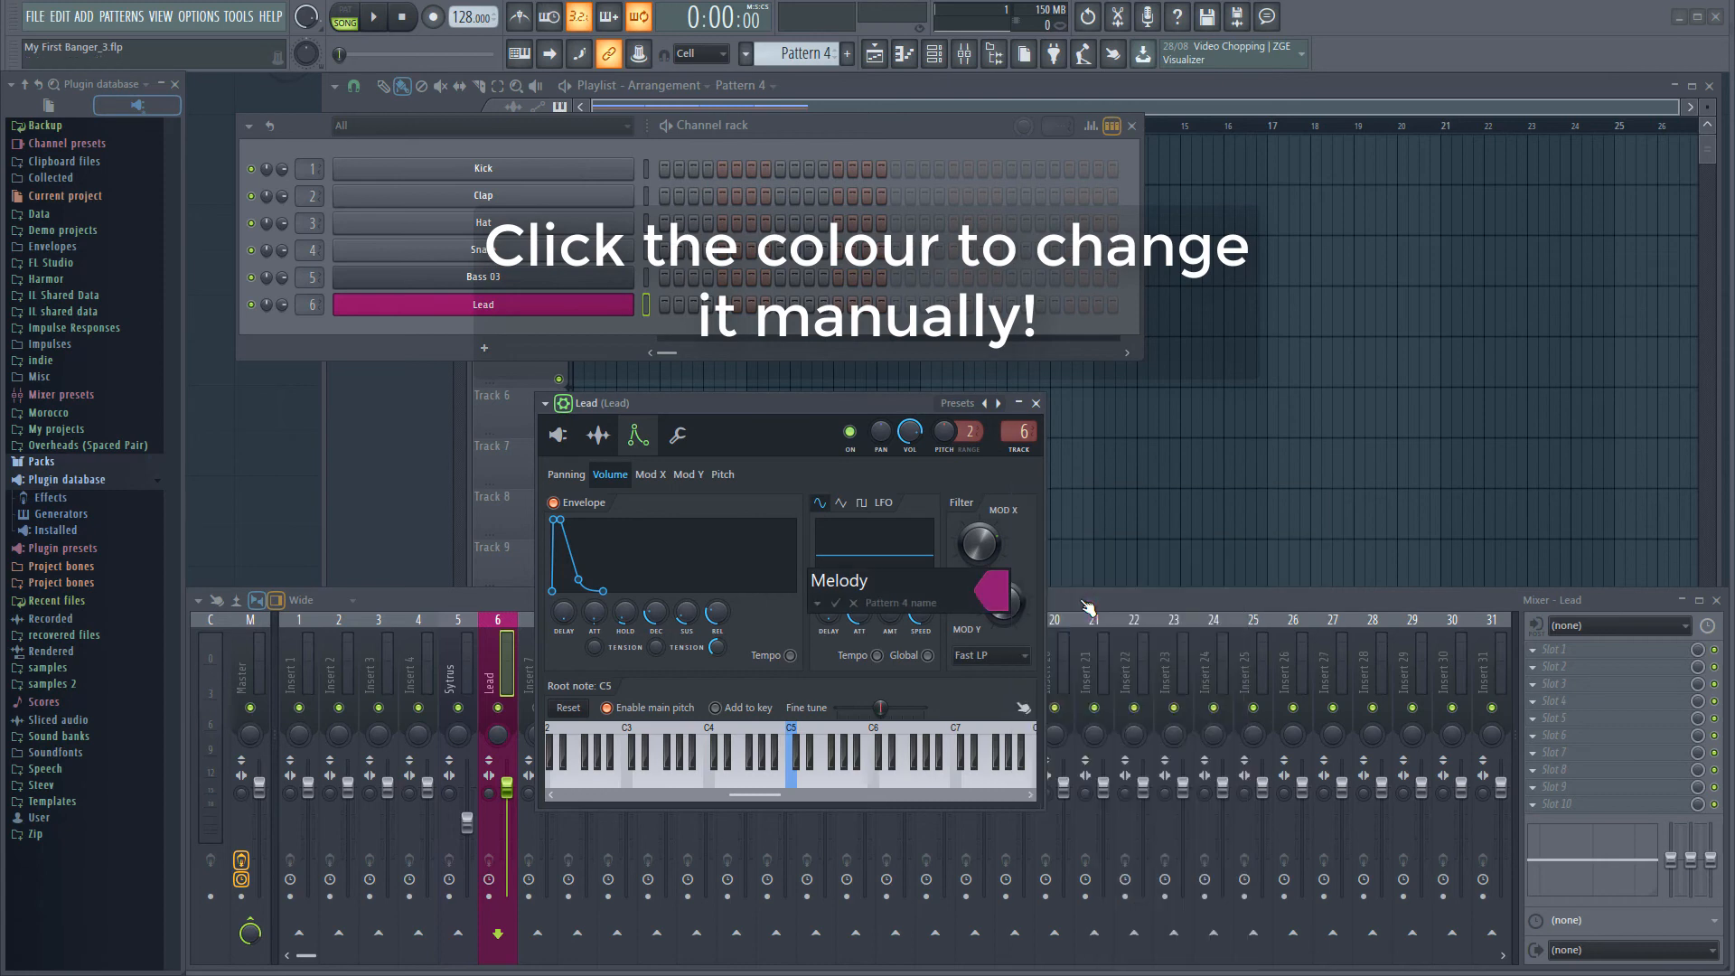
key("Return")
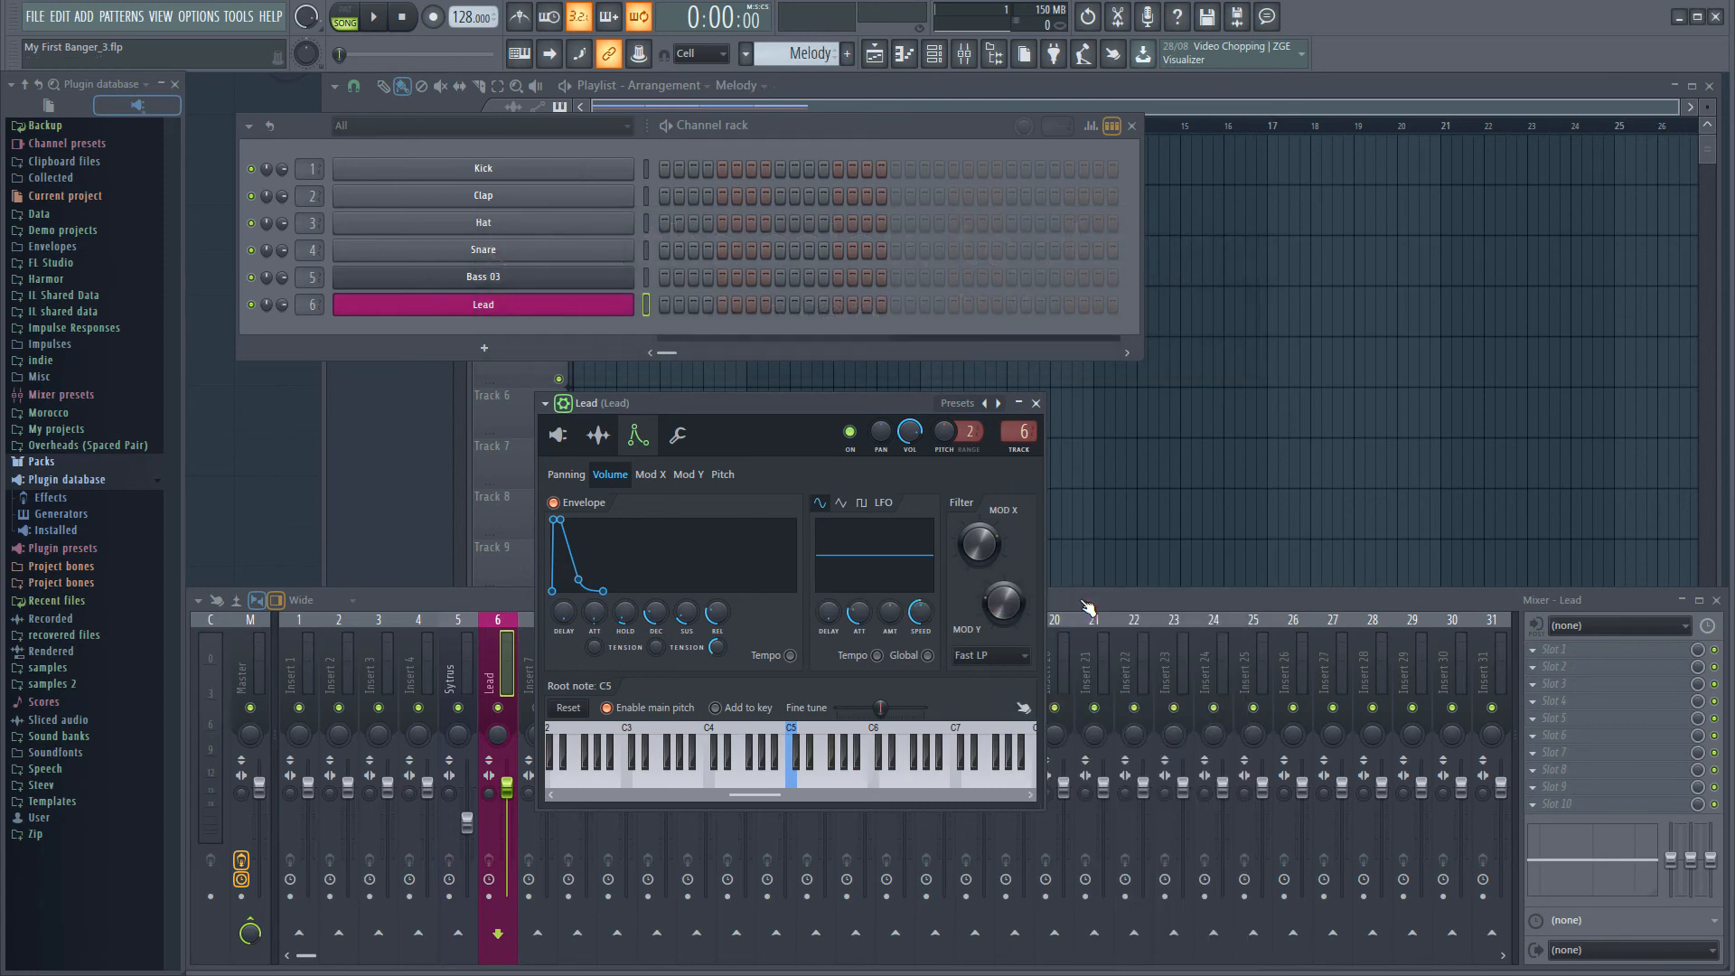
Place the Melody pattern on Track 3 of the playlist at bar 1
key("F5")
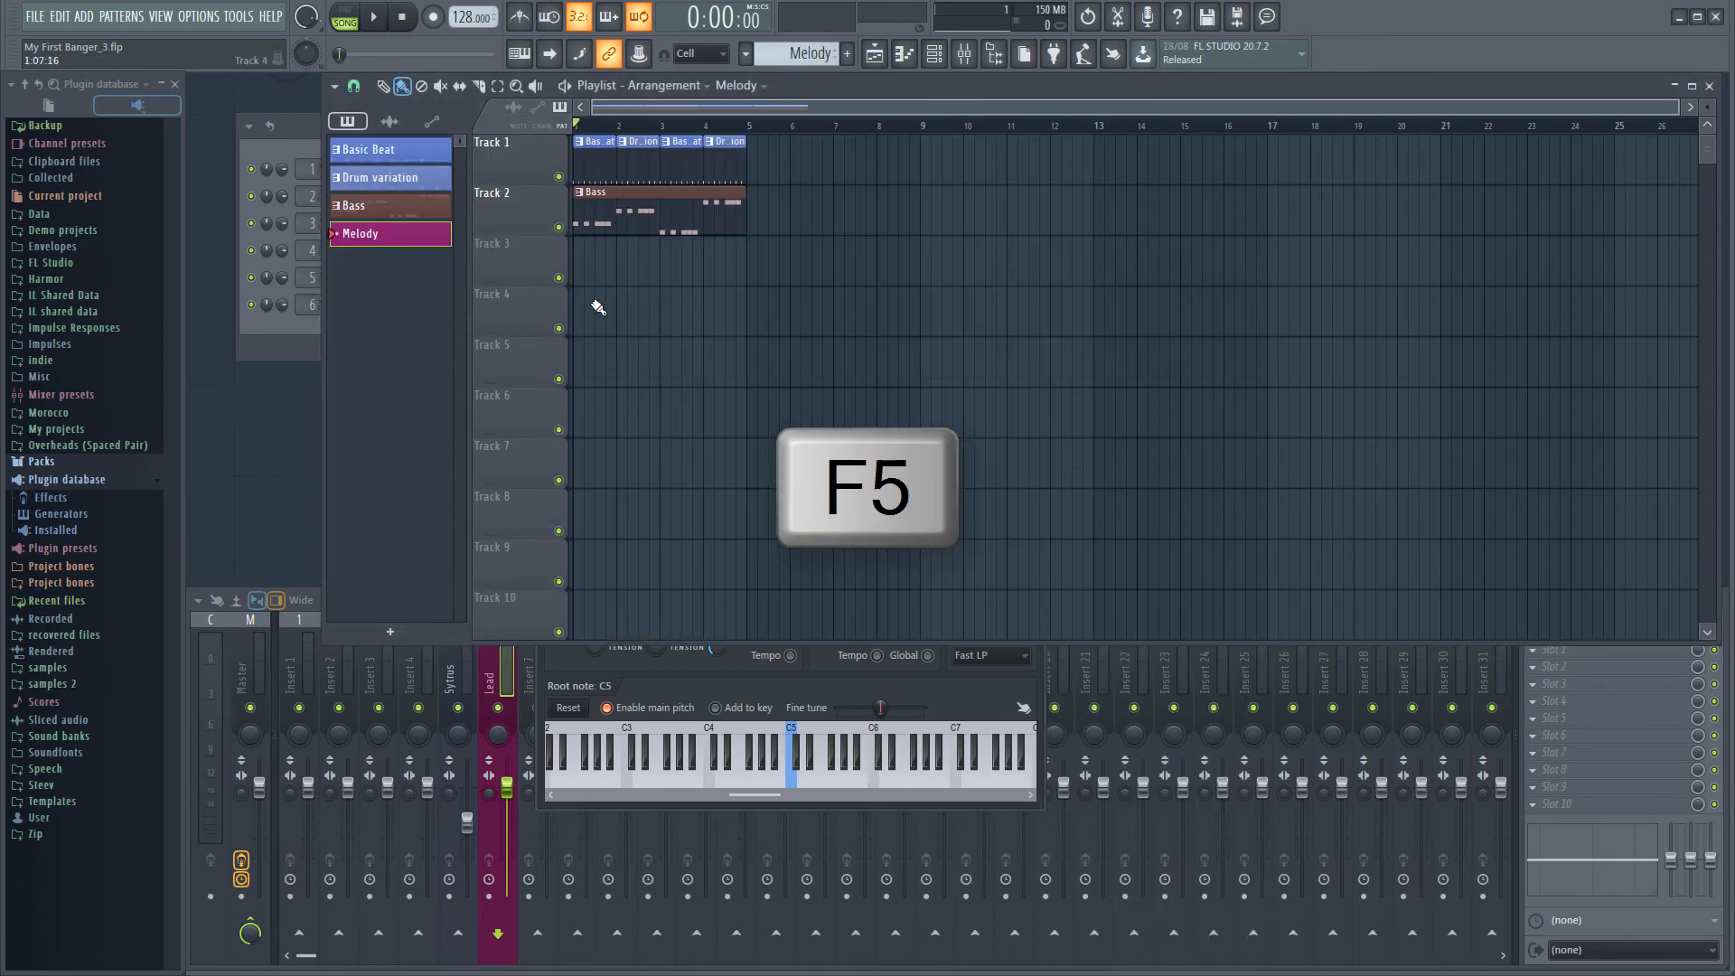
left_click(583, 271)
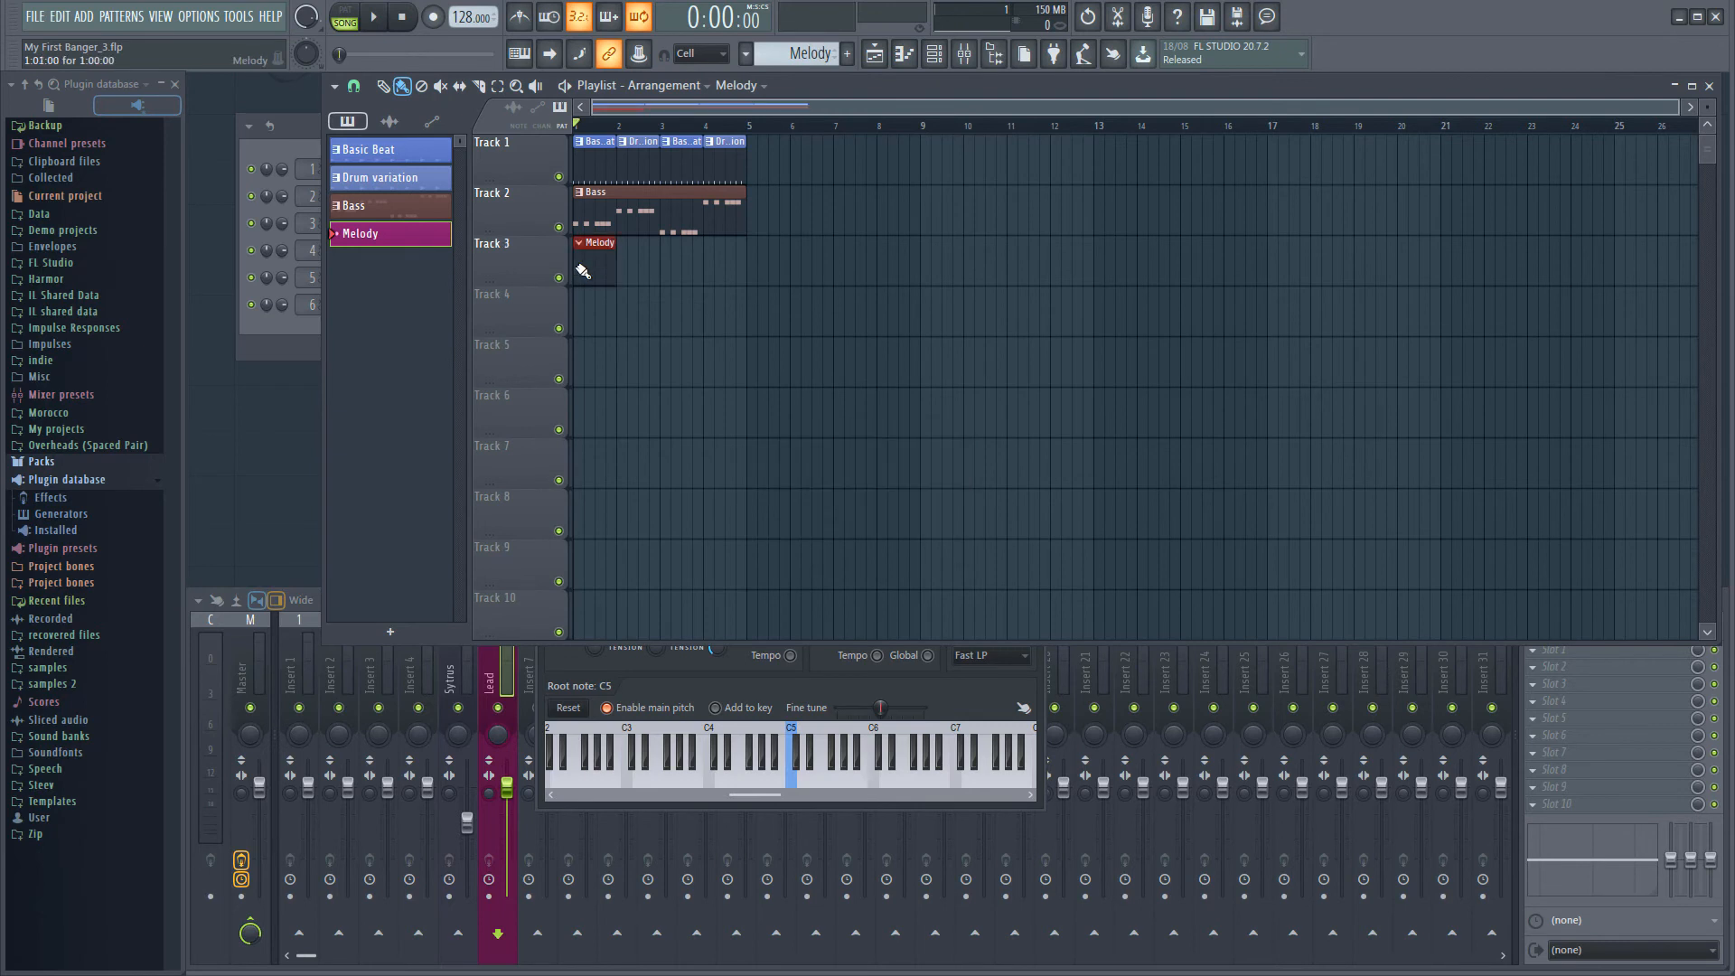
Open the Lead channel's piano roll and enter eighth-note A5 notes on beats 1, 2.5, 3 and 3.5 of bar 1, auditioning them
key("F6")
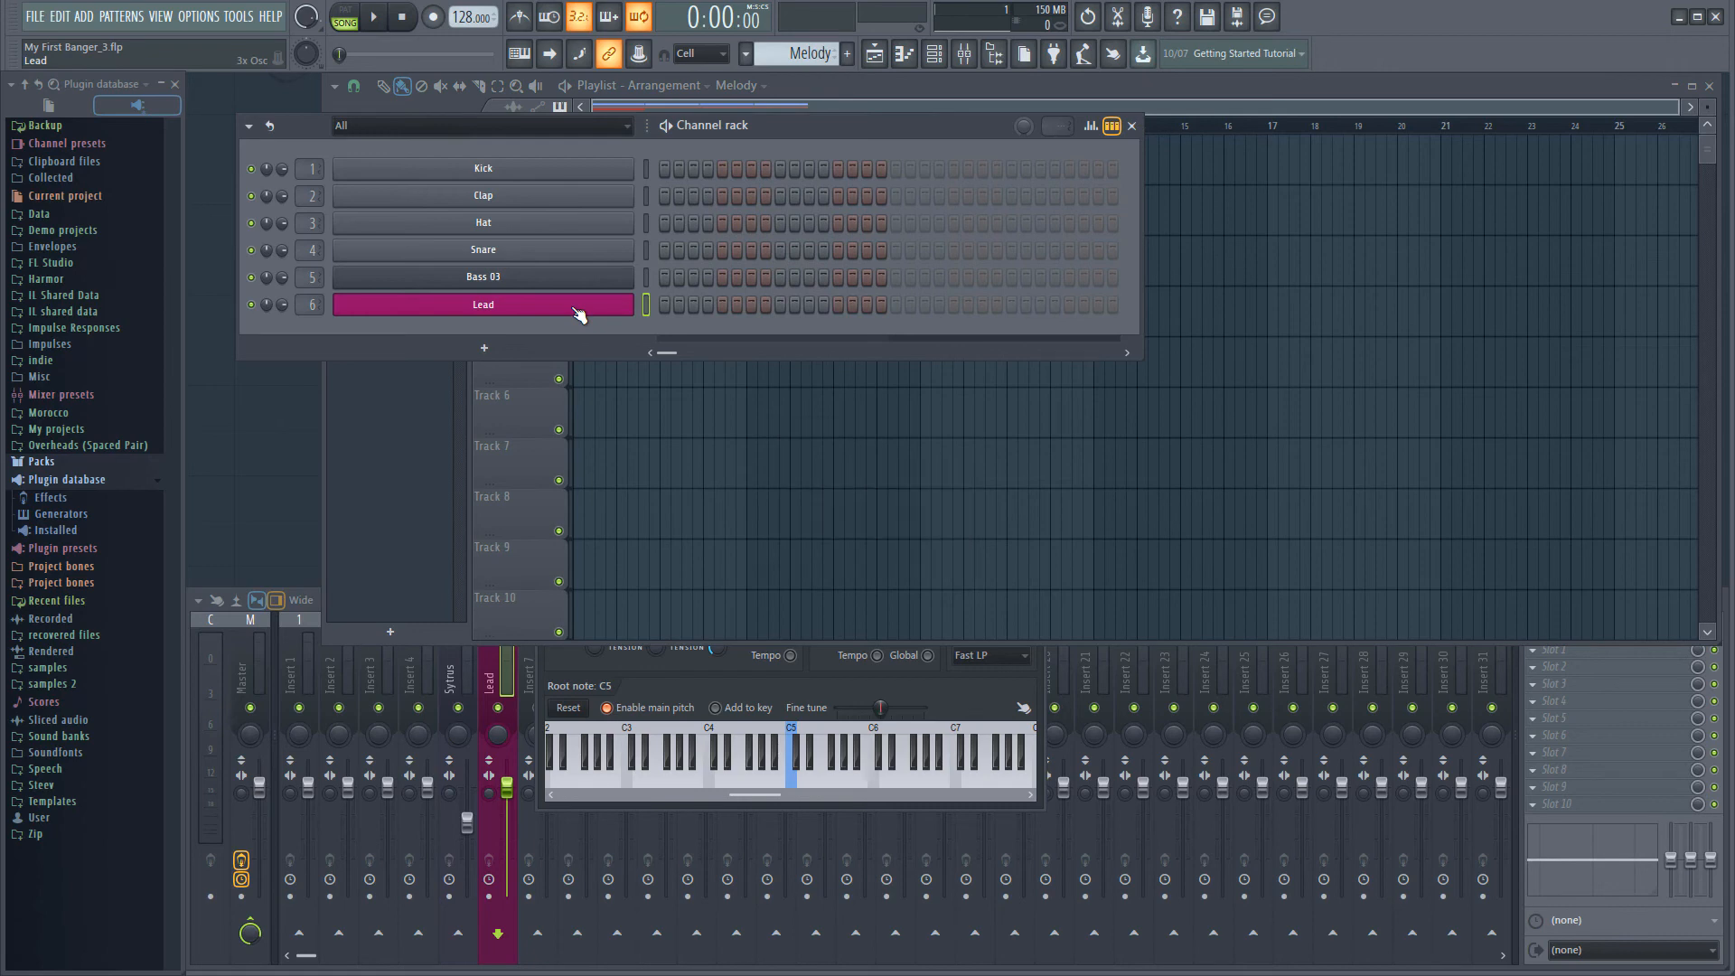
key("F7")
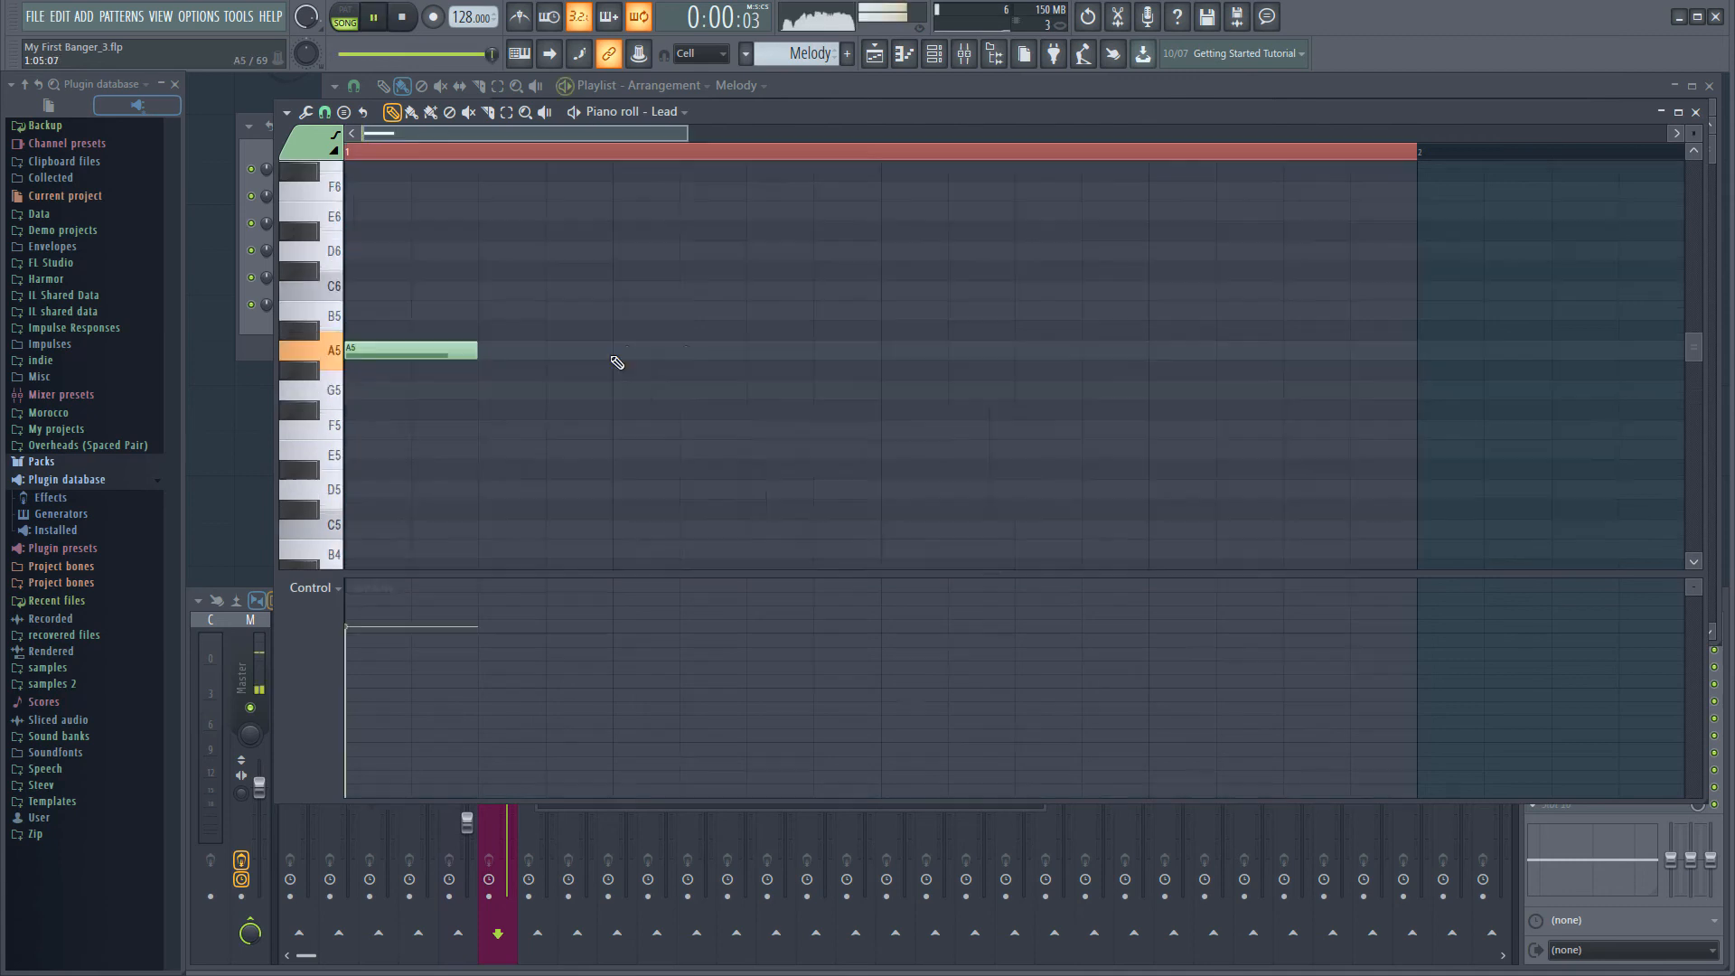
left_click(615, 353)
key("space")
left_click(749, 352)
right_click(703, 355)
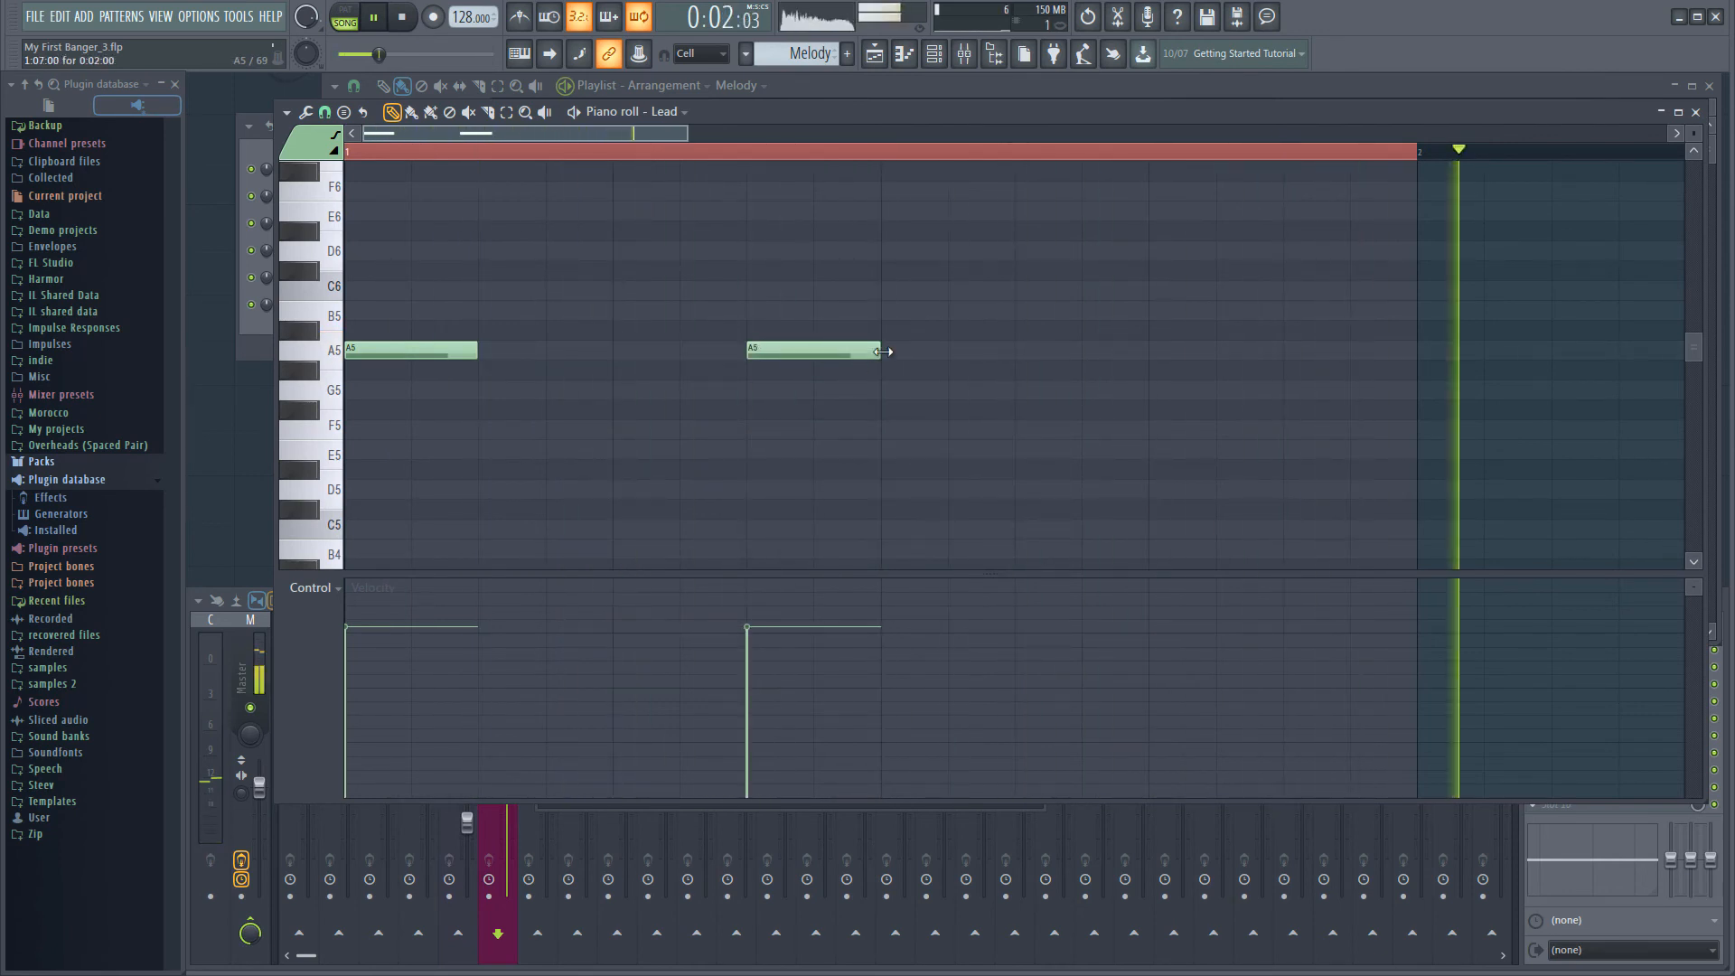
left_click(895, 352)
key("space")
key("space")
left_click(1033, 354)
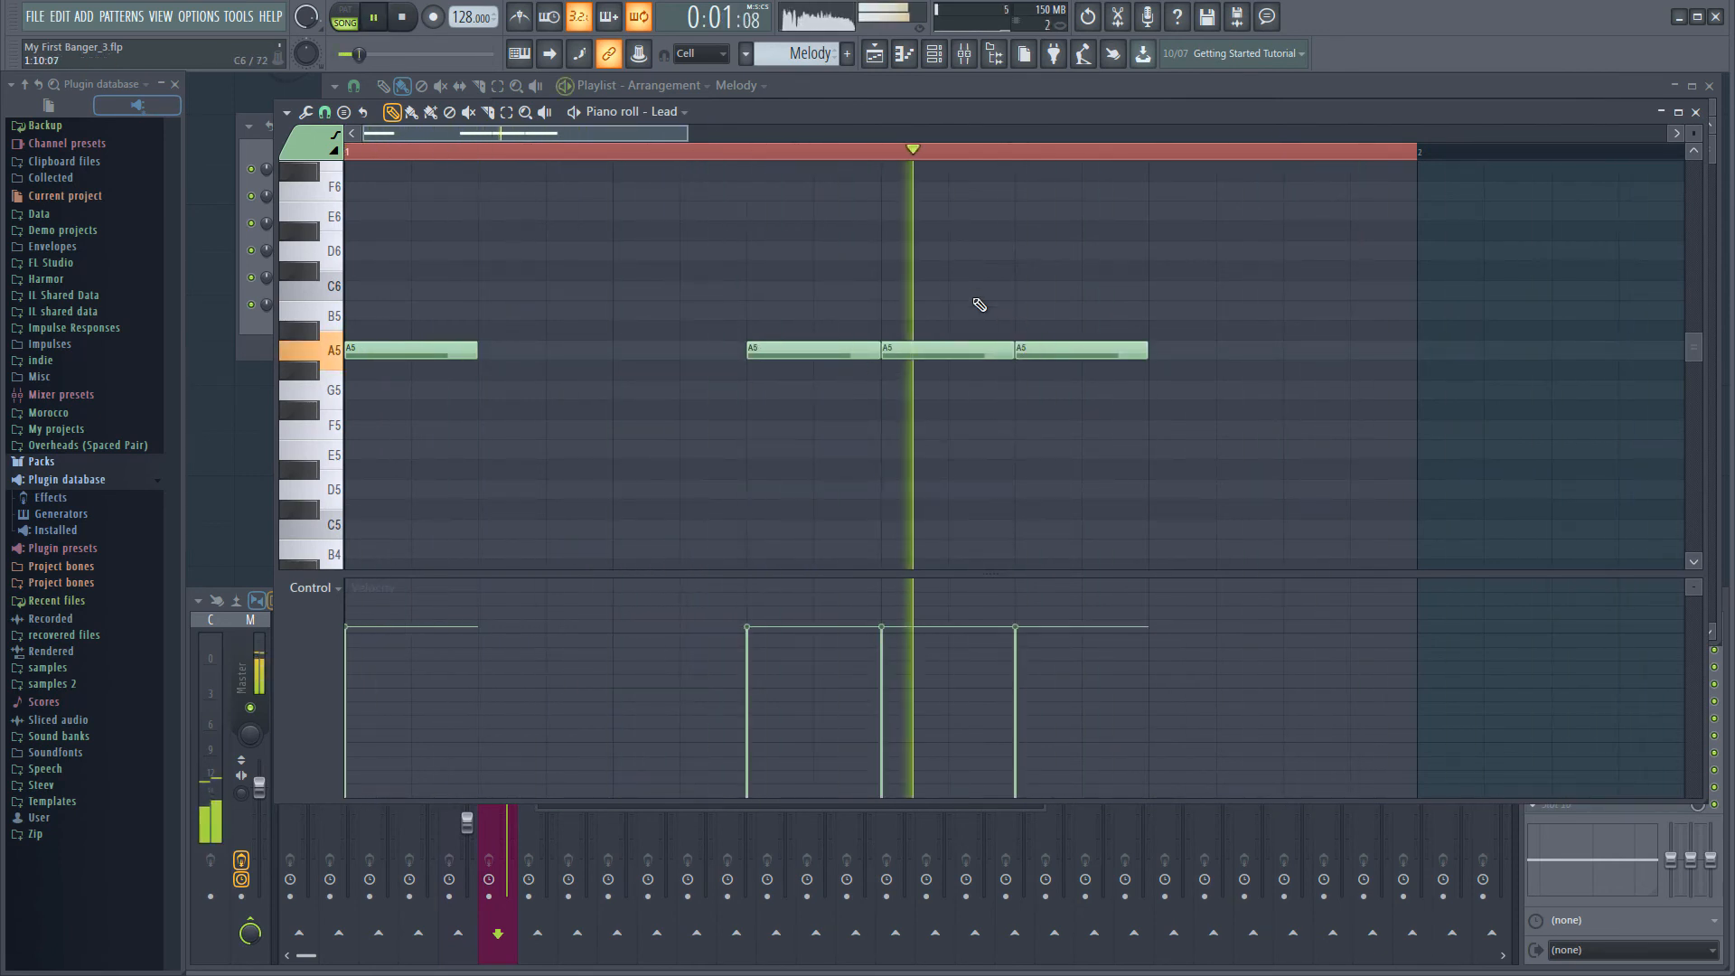
Finish bar 1 with an eighth-note B5 on beat 4 and an A5 on beat 4.5, and play the melody back
key("space")
left_click(1175, 315)
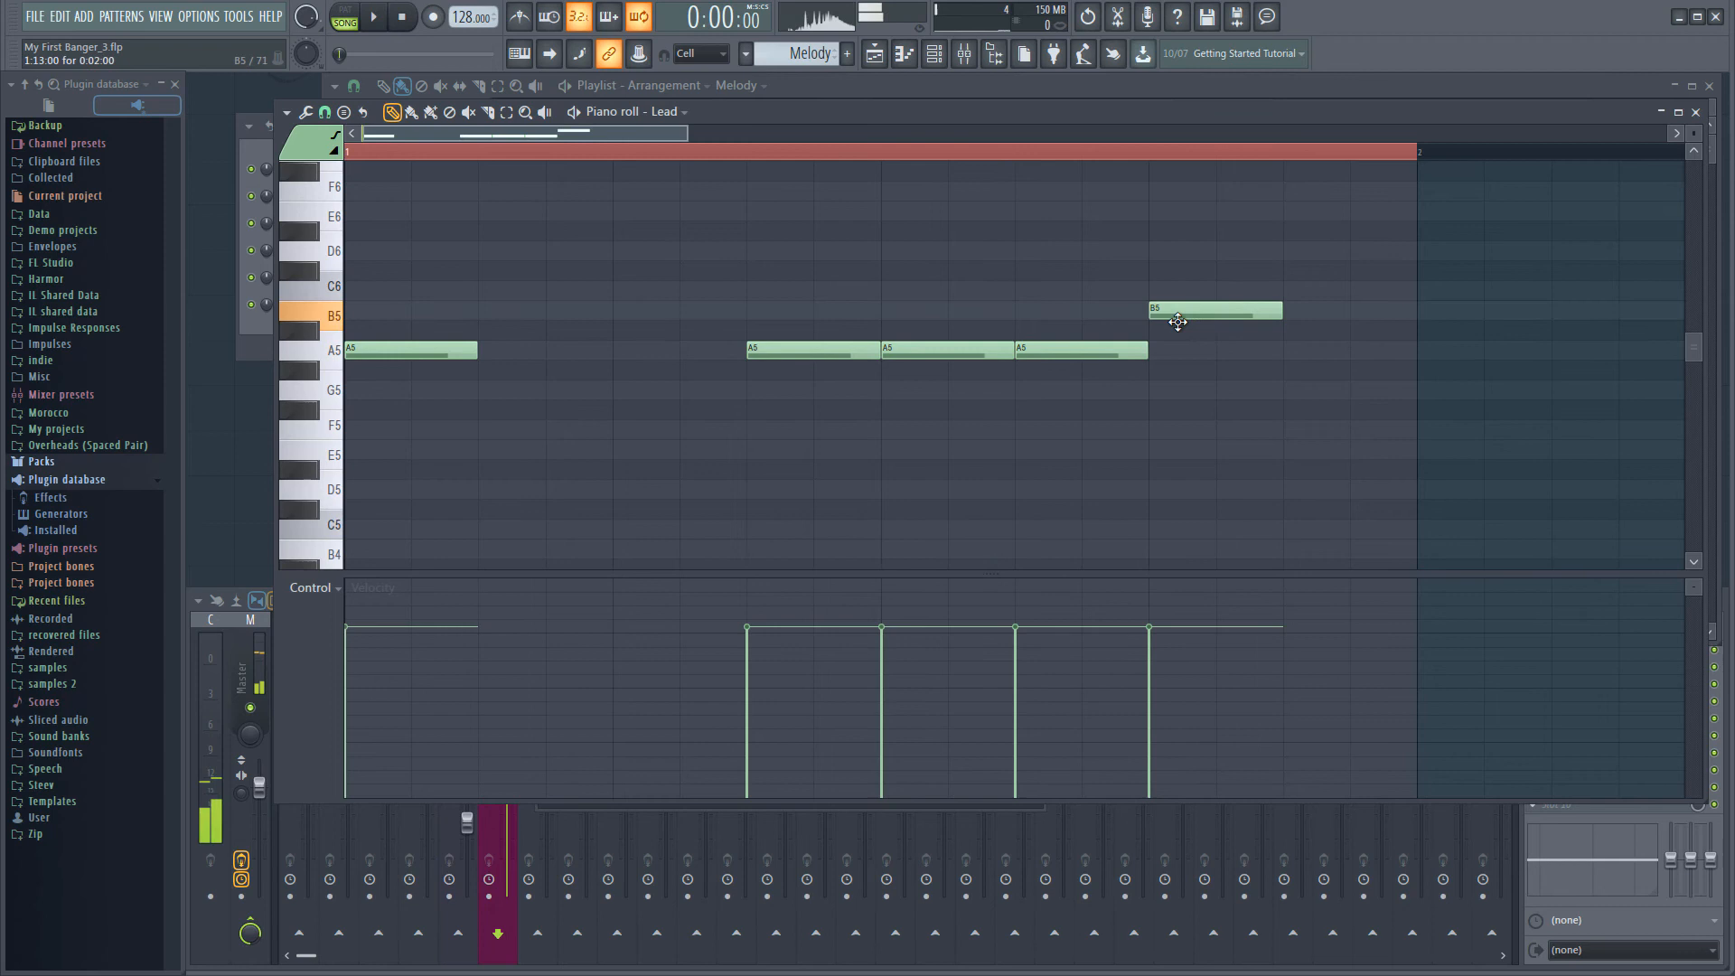
left_click(1290, 352)
key("space")
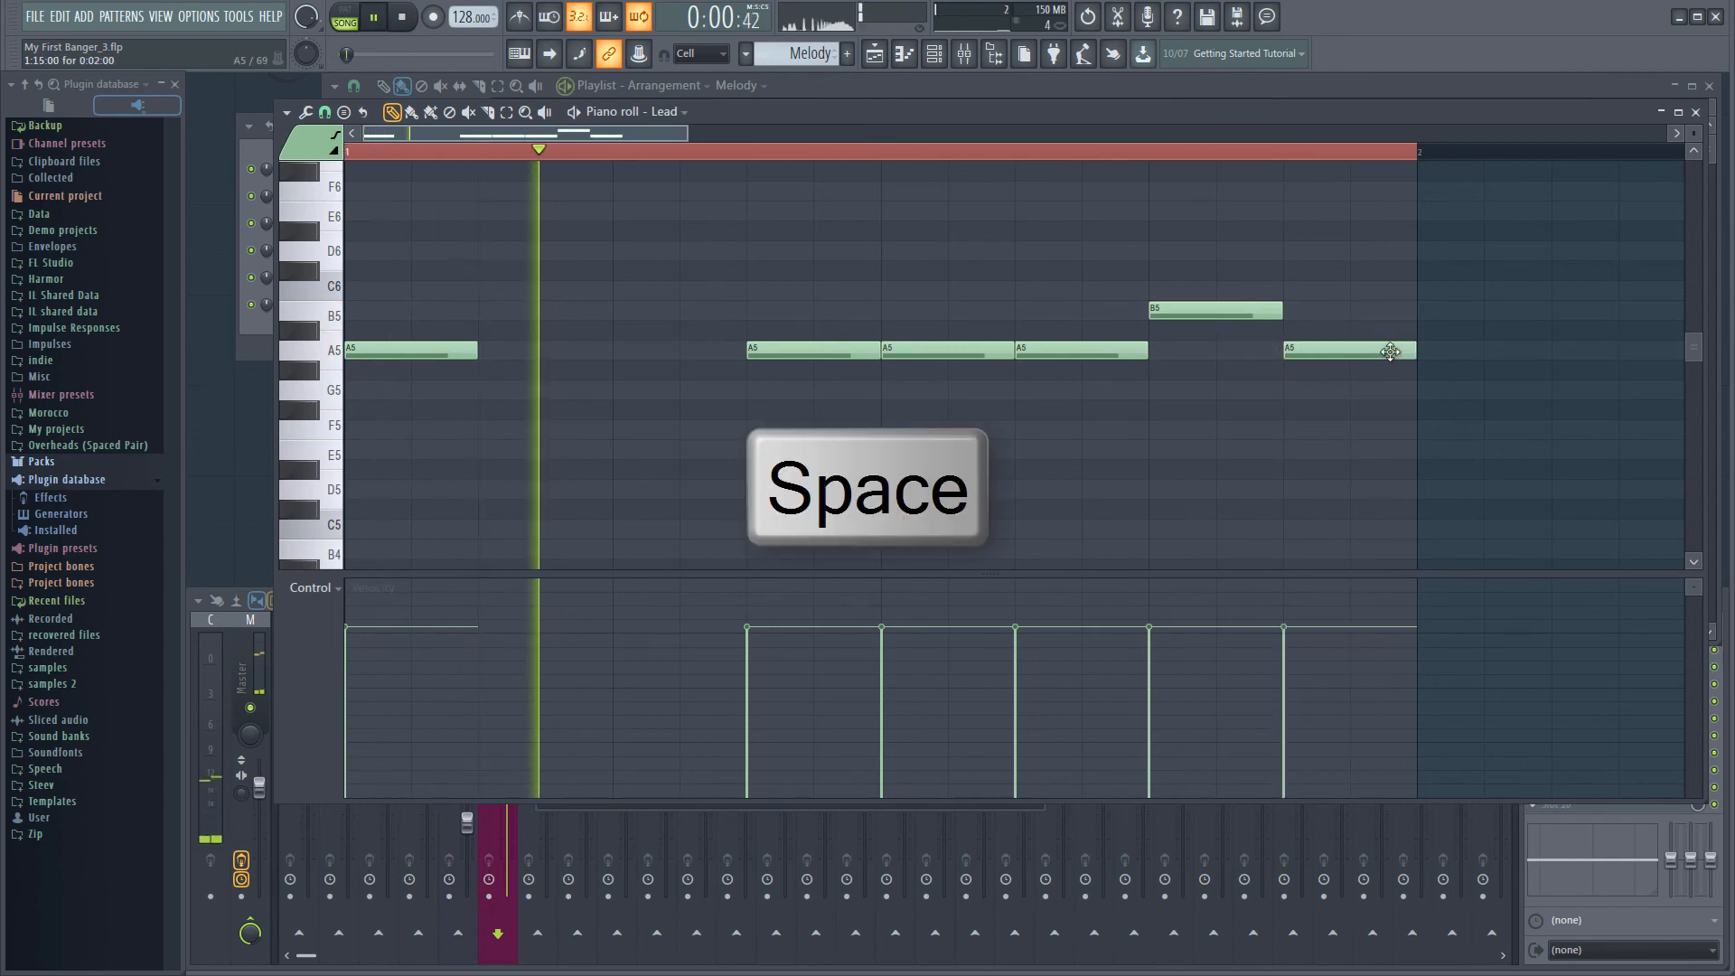
Add an eighth-note C6 at the start of bar 2 and a B5 on its second beat
left_click(1437, 291)
scroll(1495, 356, "right", 2)
scroll(1423, 370, "down", 4)
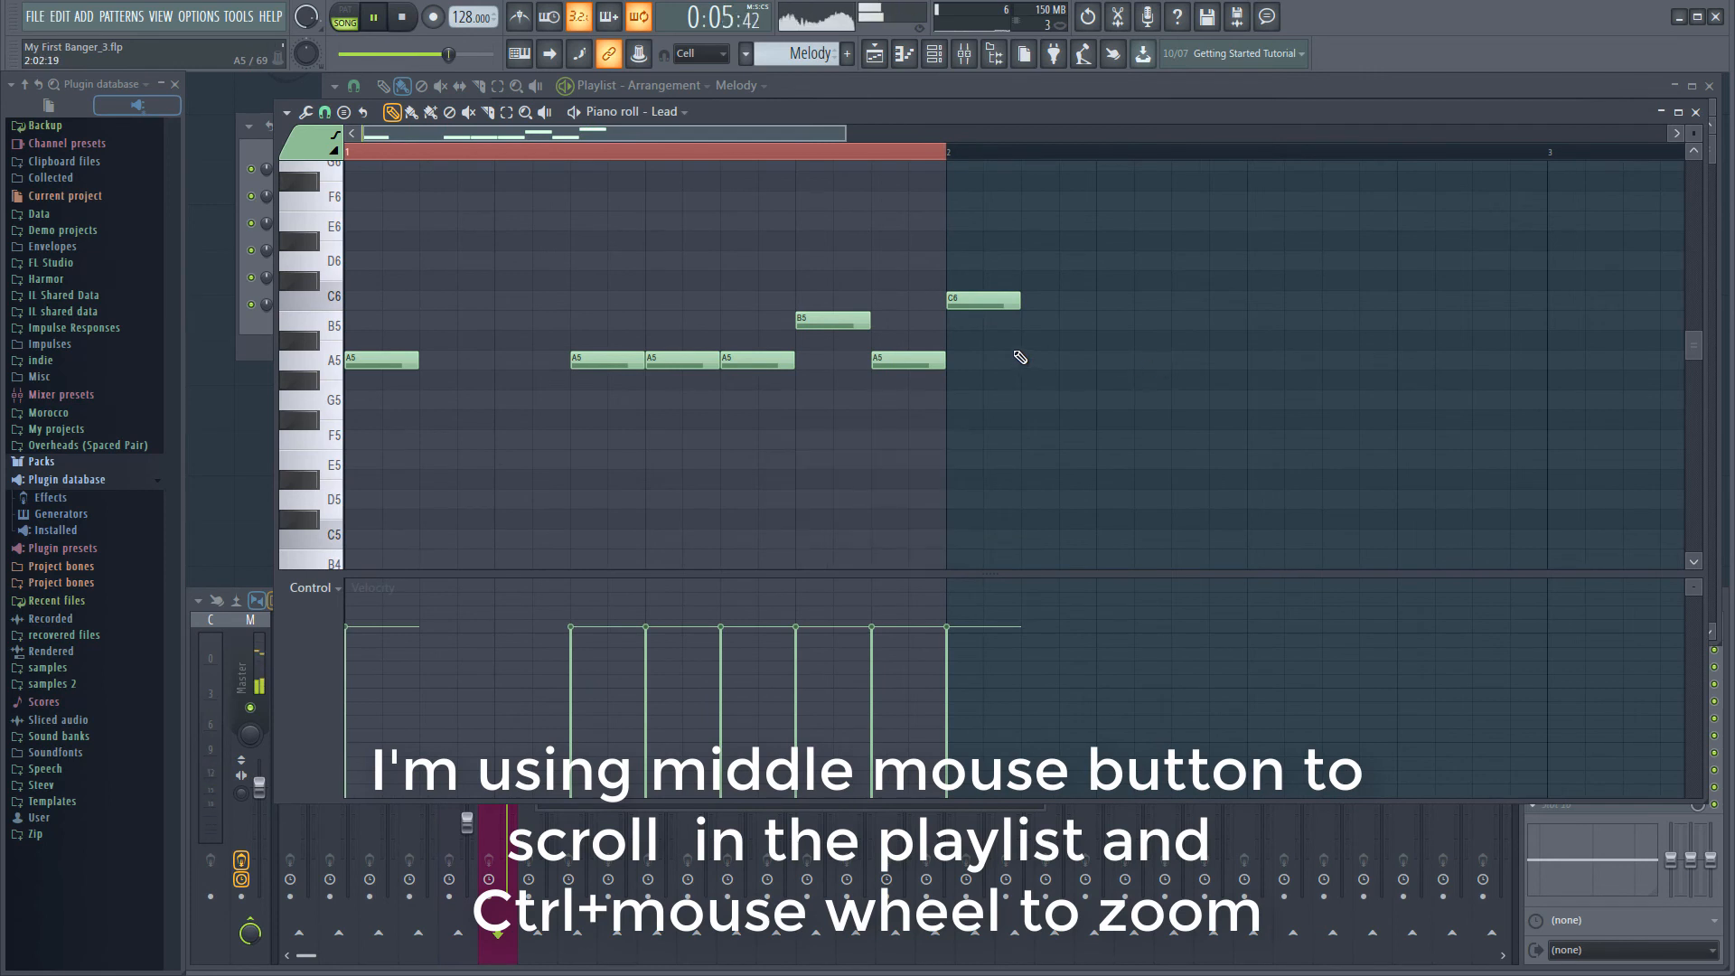
left_click(1106, 322)
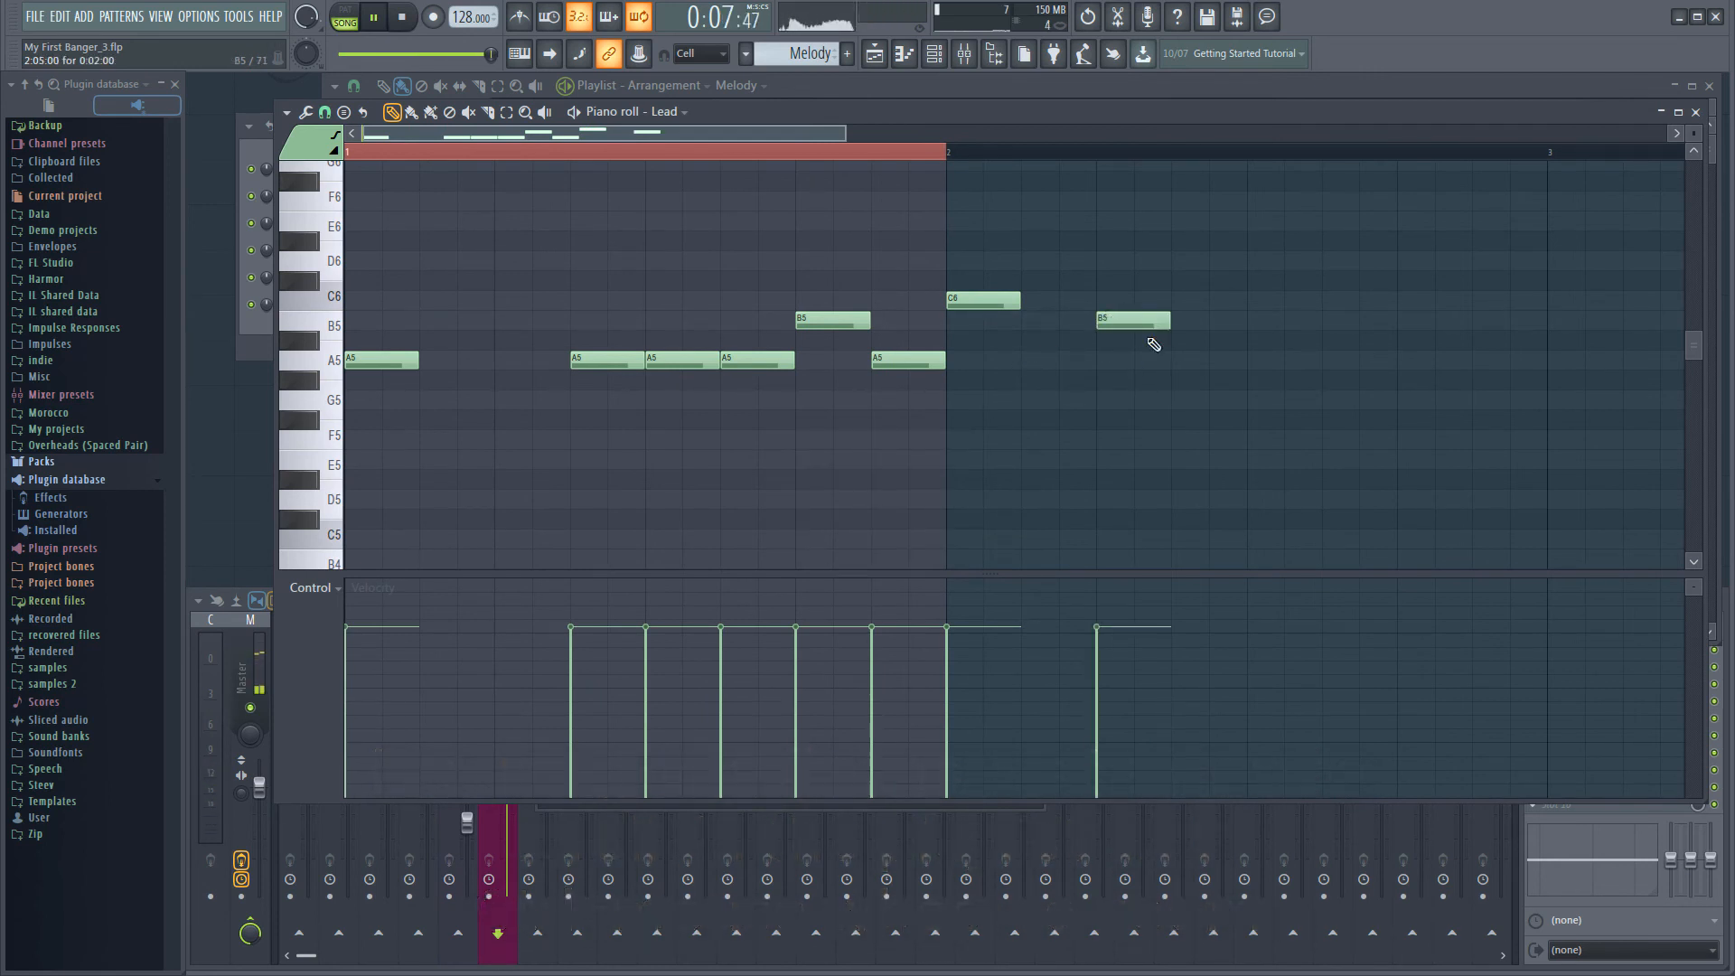
Finish bar 2 of the lead melody with an eighth-note A5 on beat 3 and a G5 on beat 3.5
left_click(1252, 361)
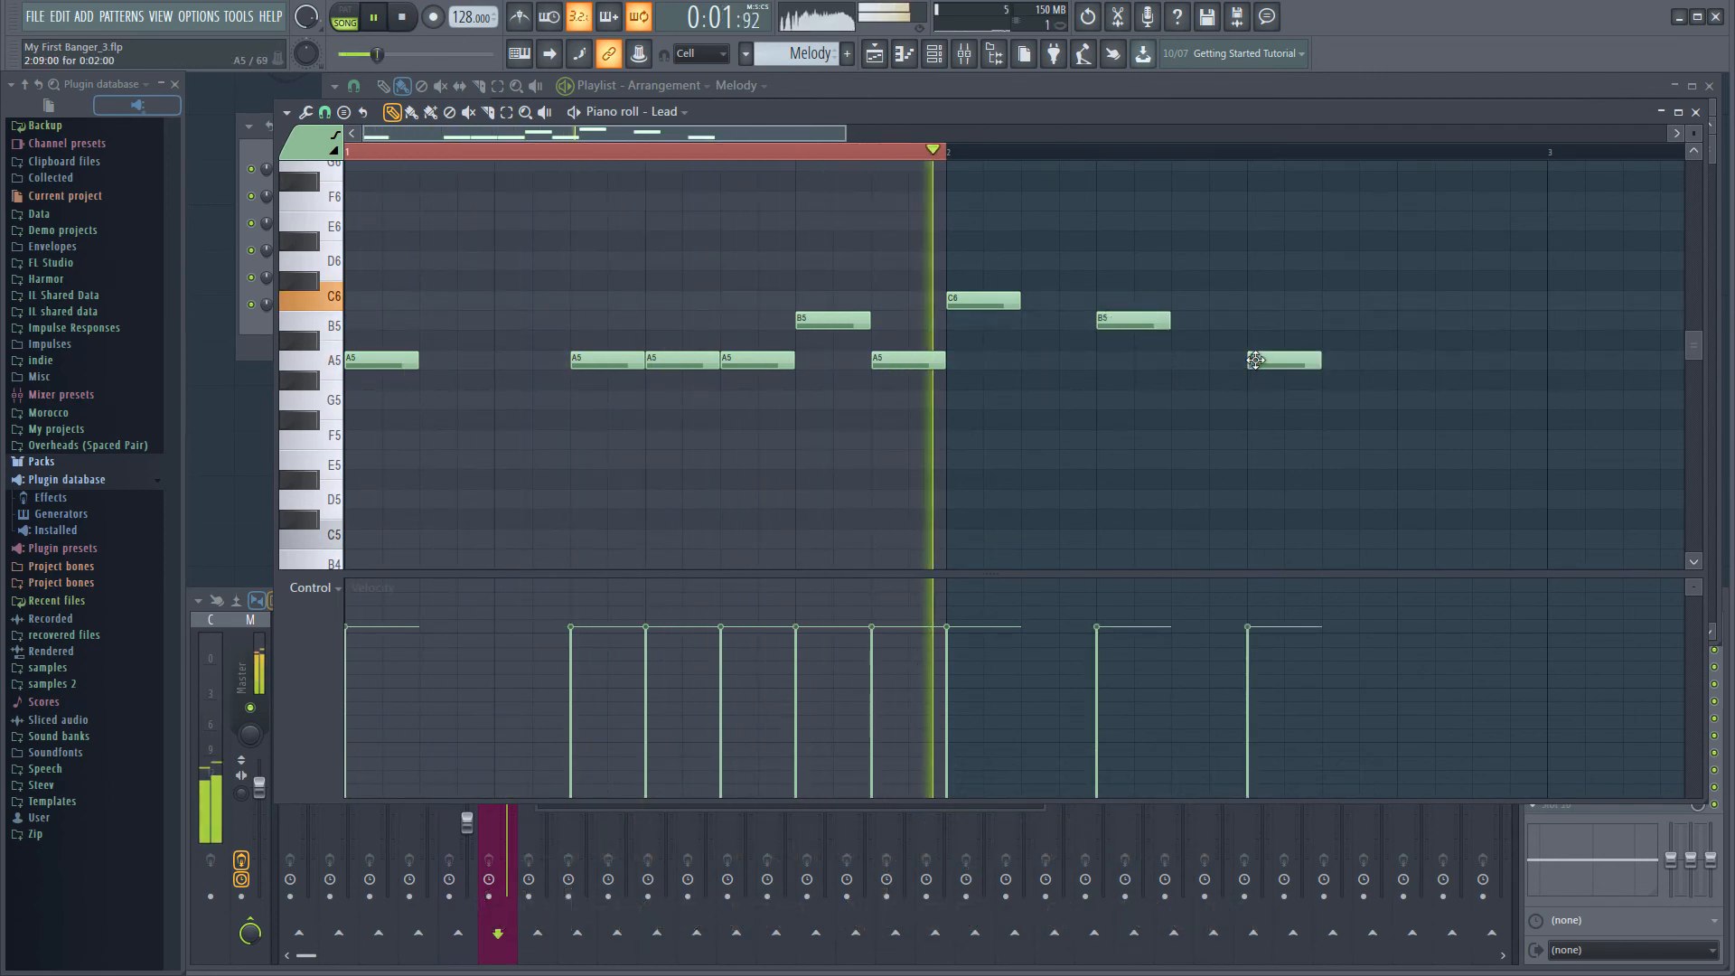
left_click(1338, 403)
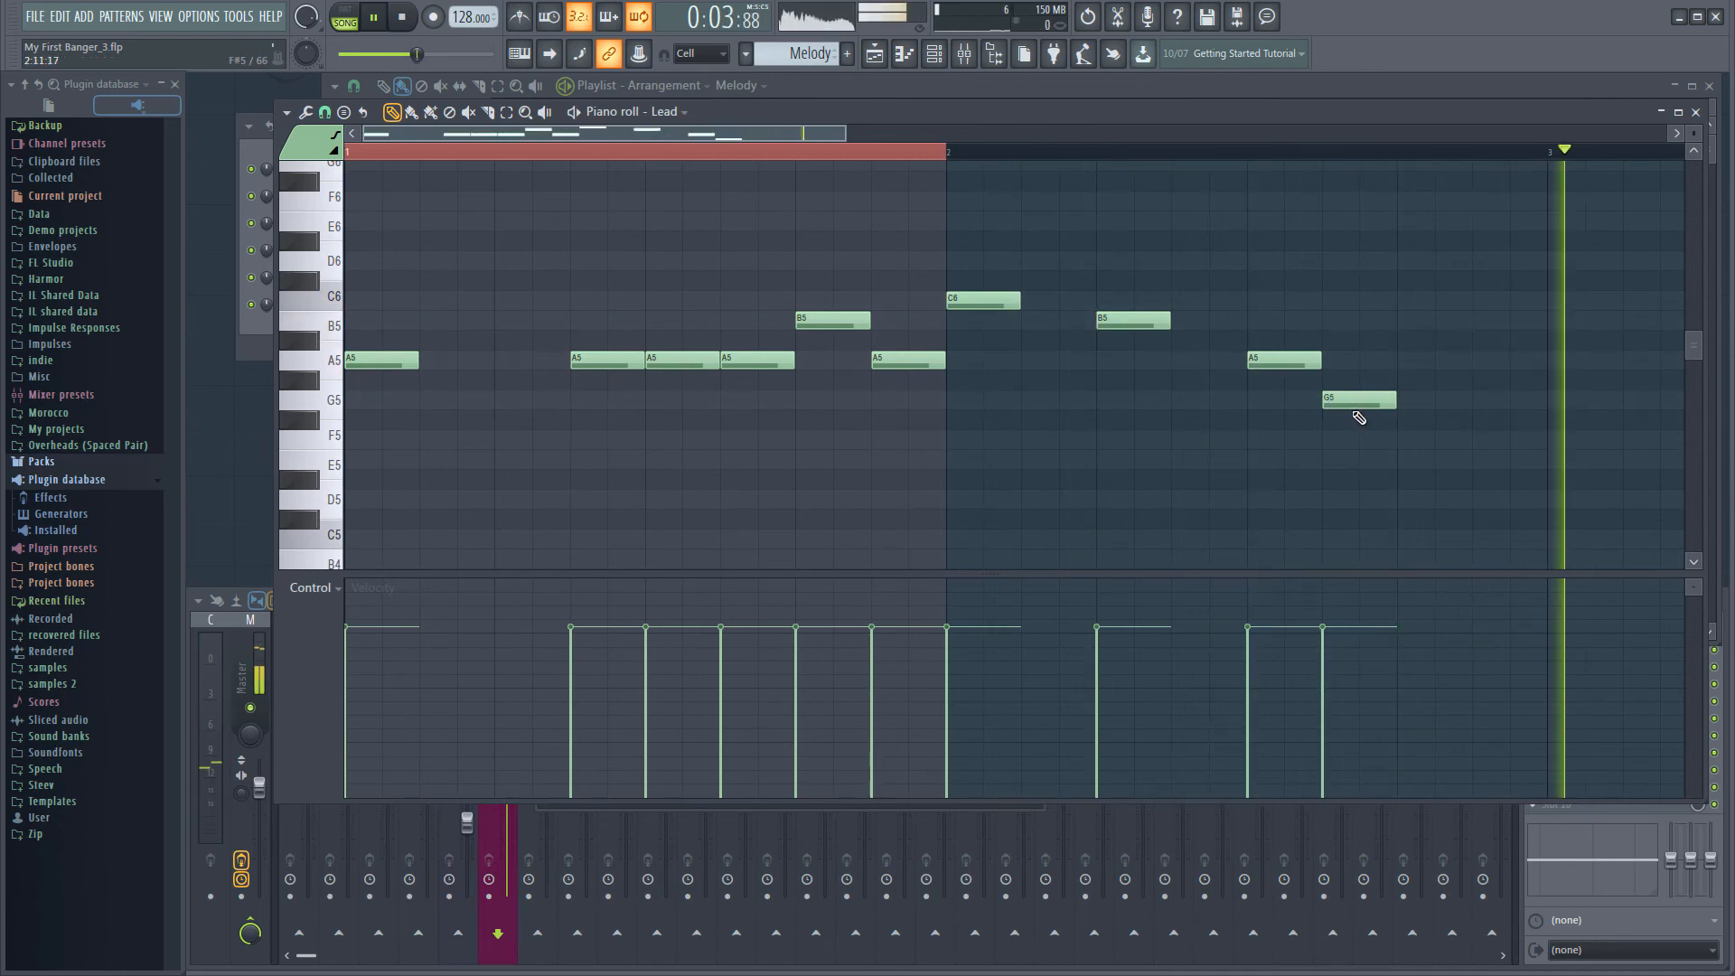
Enter eighth-note E5 notes on beats 1, 2.5, 3 and 3.5 of bar 3 and play the melody back
scroll(1450, 476, "down", 2, "ctrl")
scroll(1446, 475, "down", 1, "ctrl")
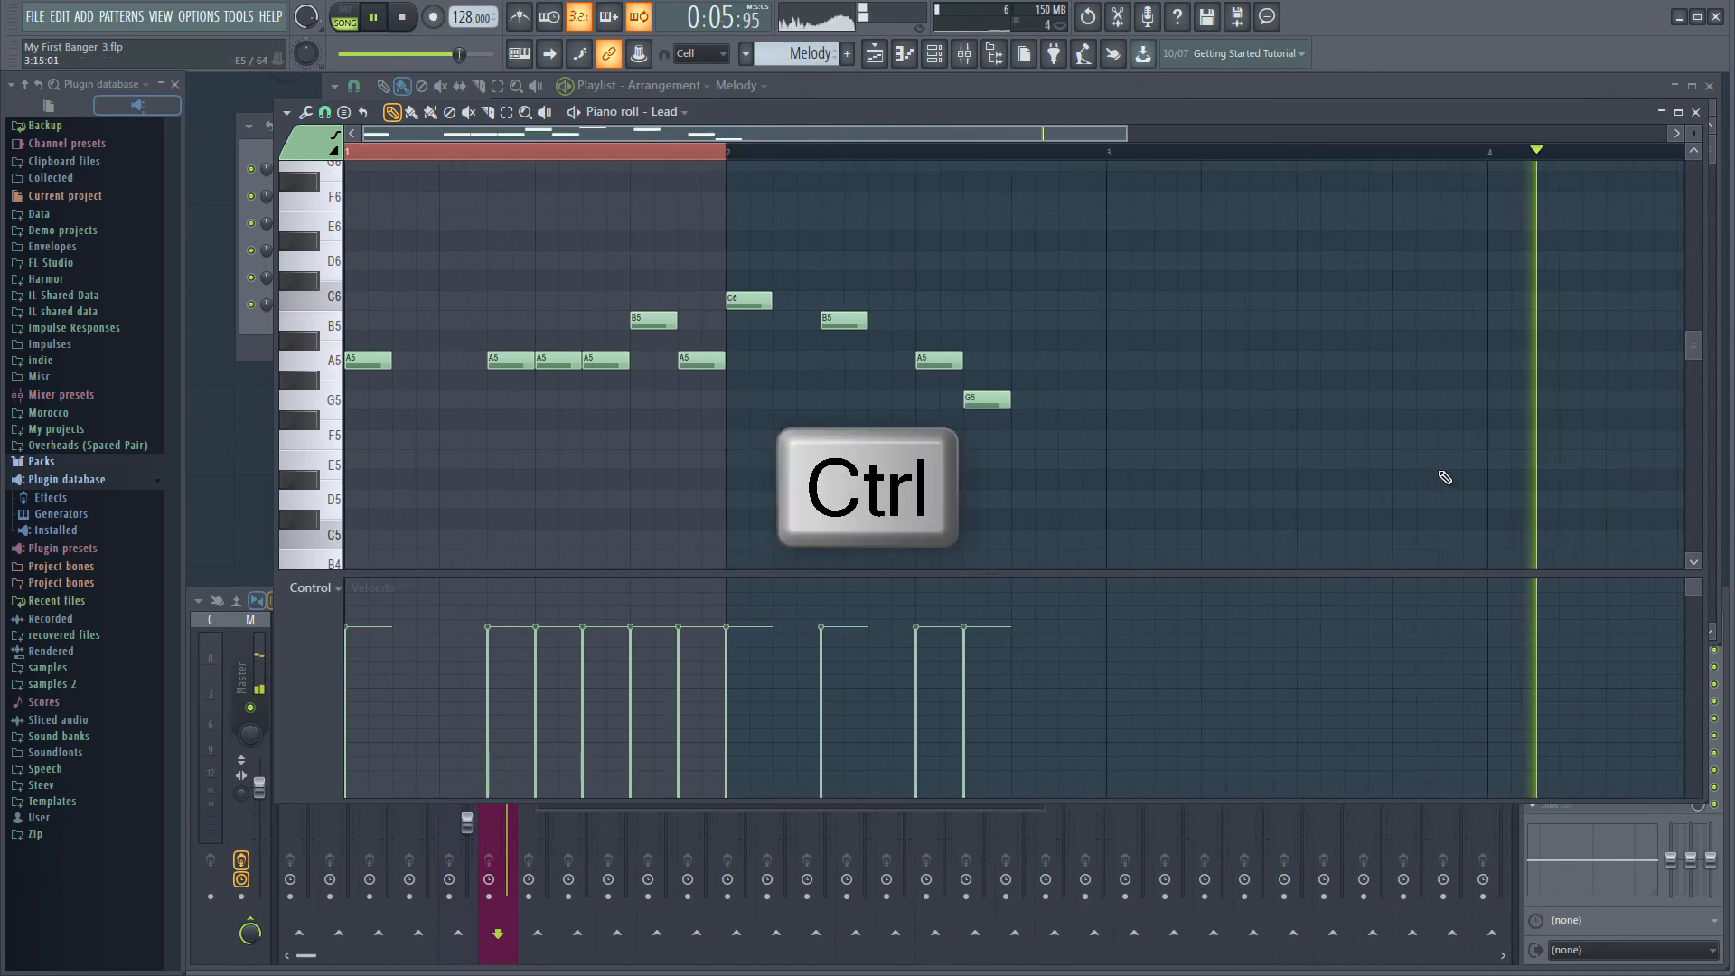
left_click(1113, 460)
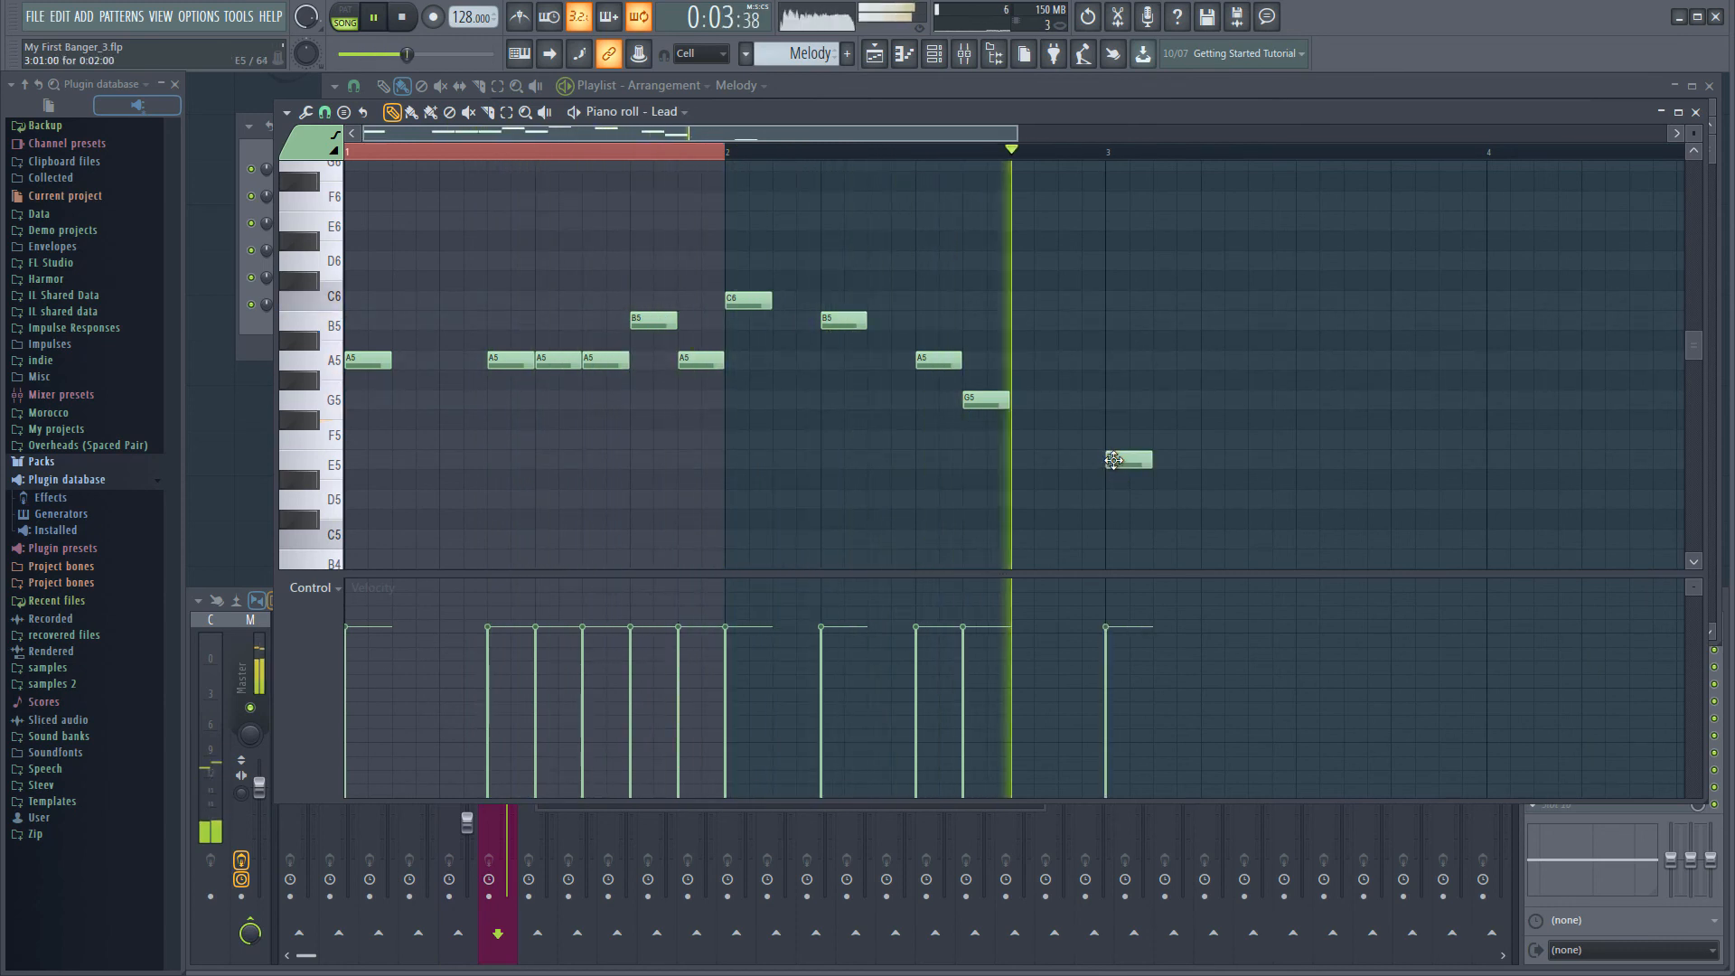
left_click(1261, 460)
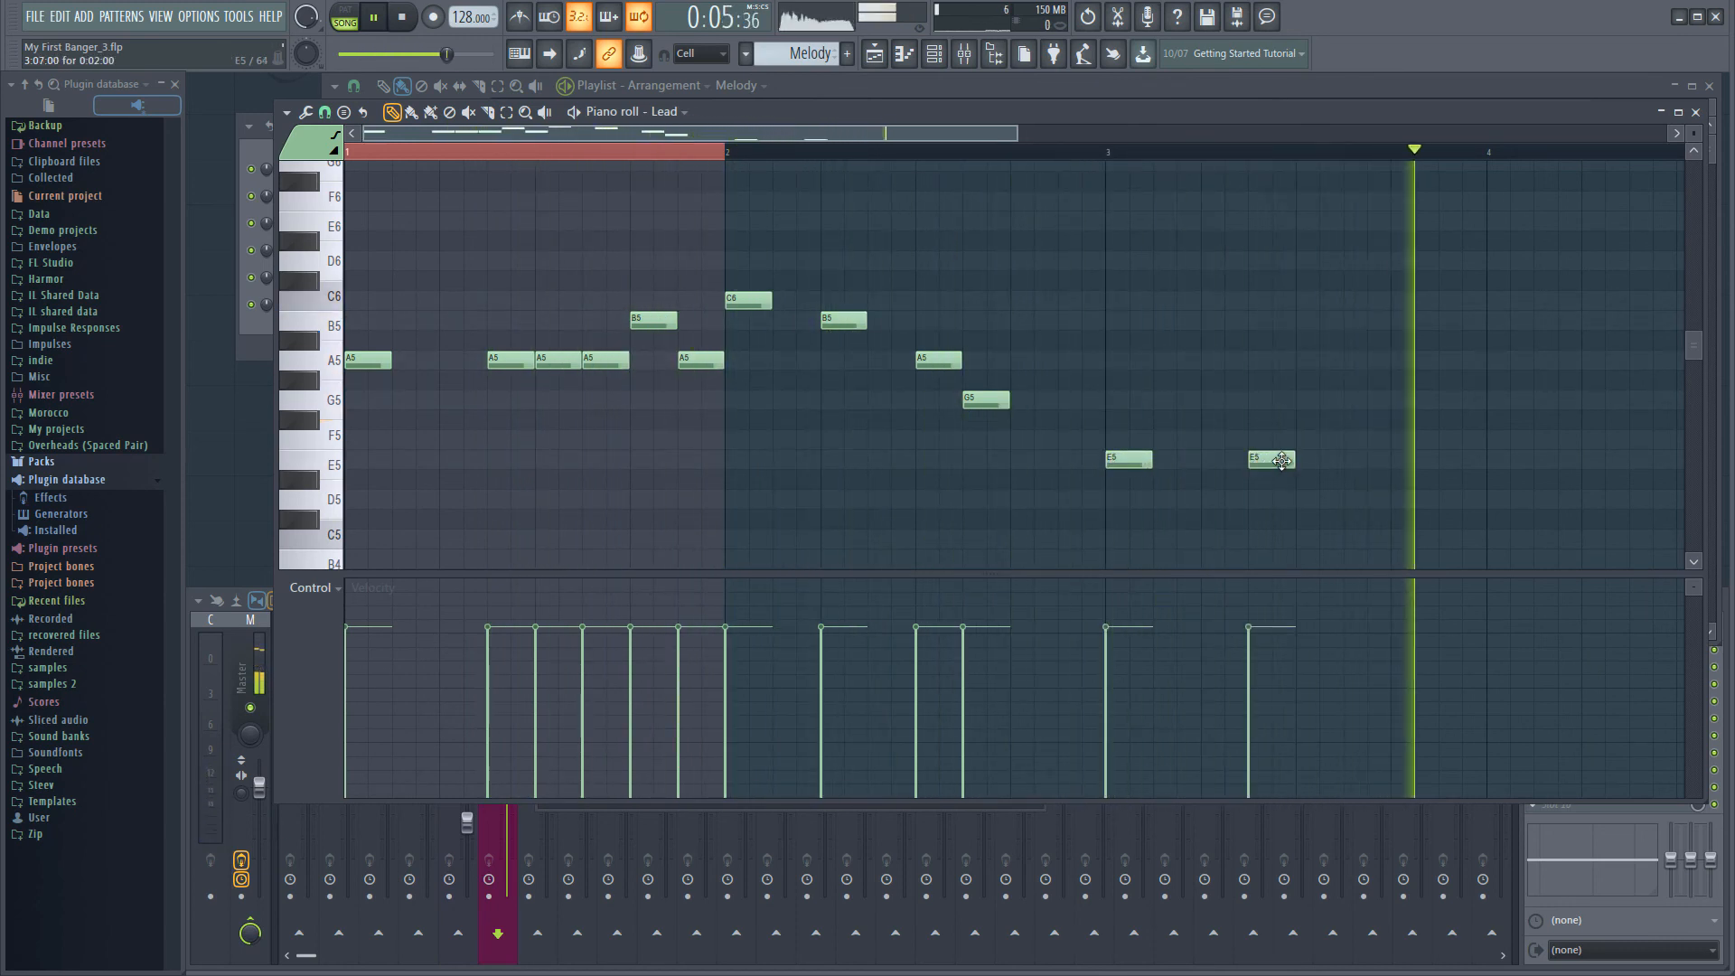
key("space")
left_click(1324, 460)
left_click_drag(1313, 465, 1308, 465)
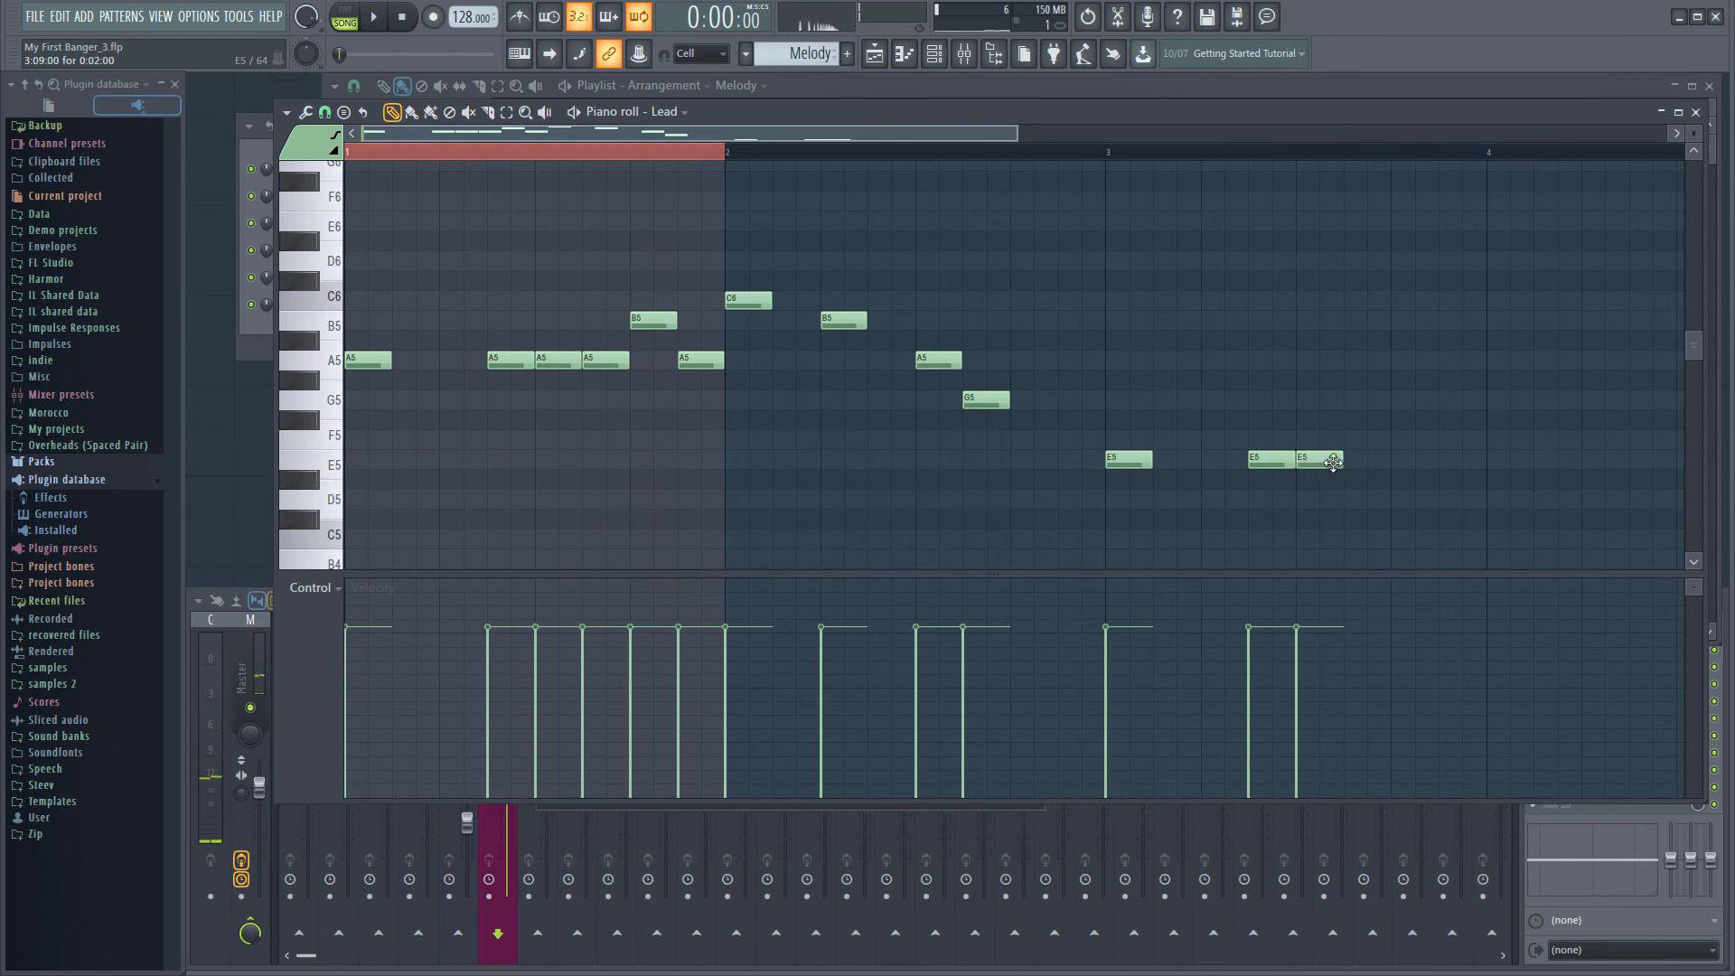
left_click(1359, 465)
key("space")
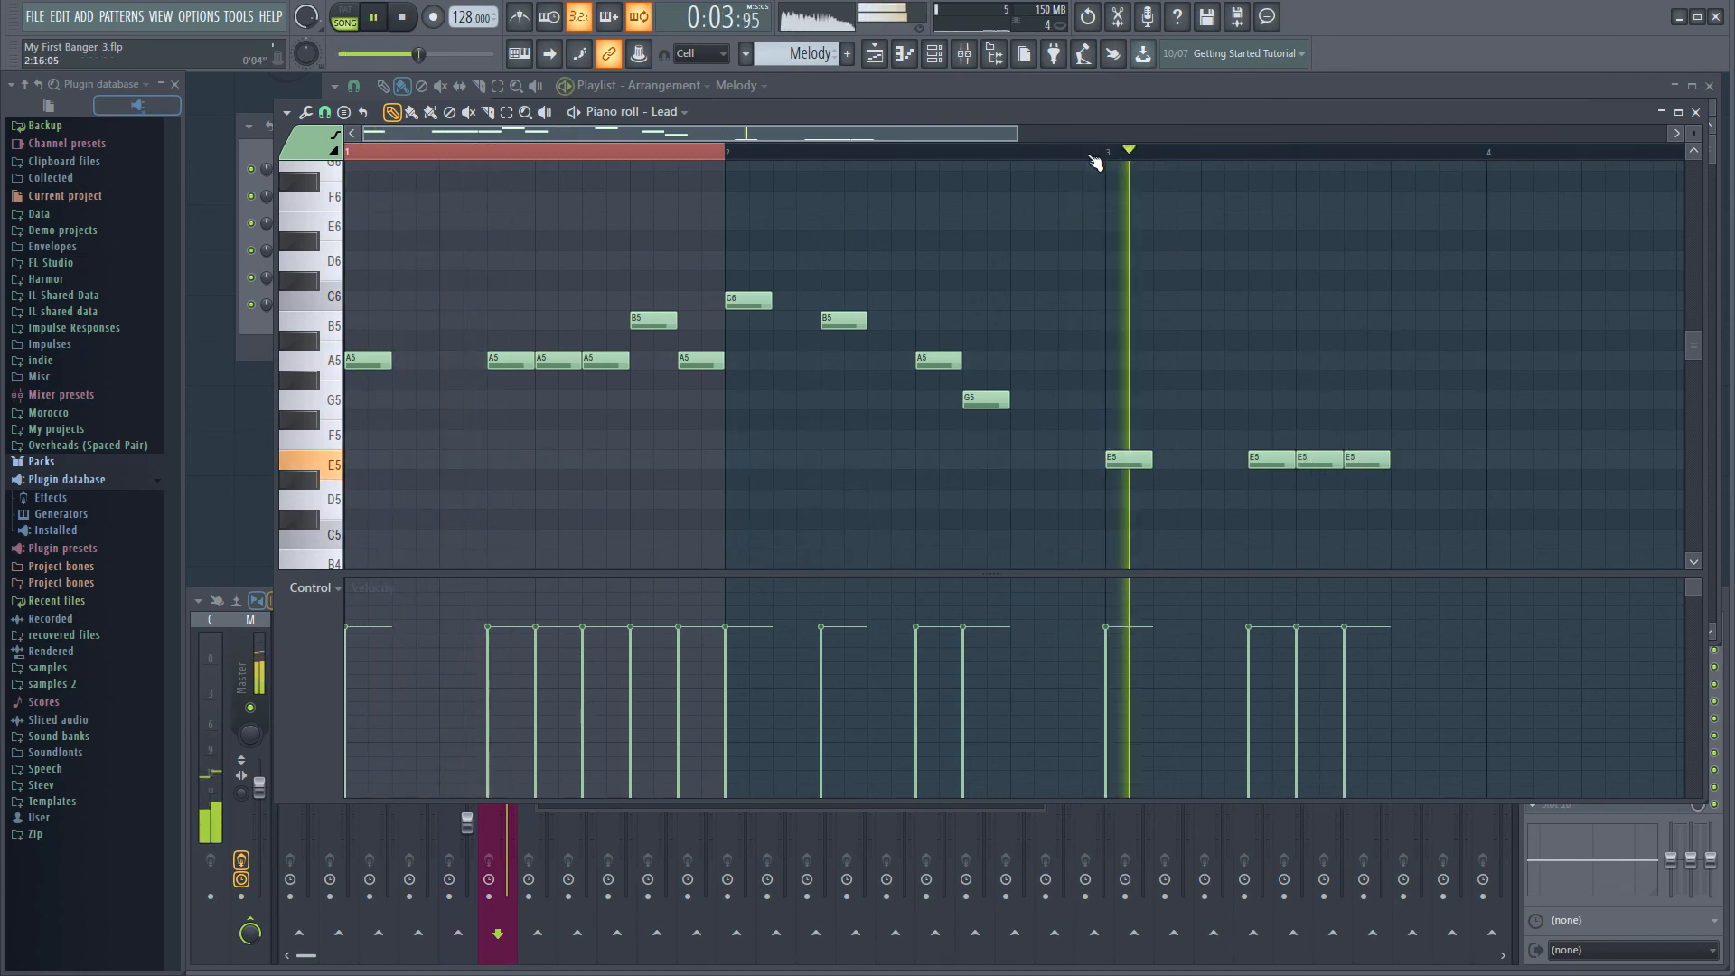
key("space")
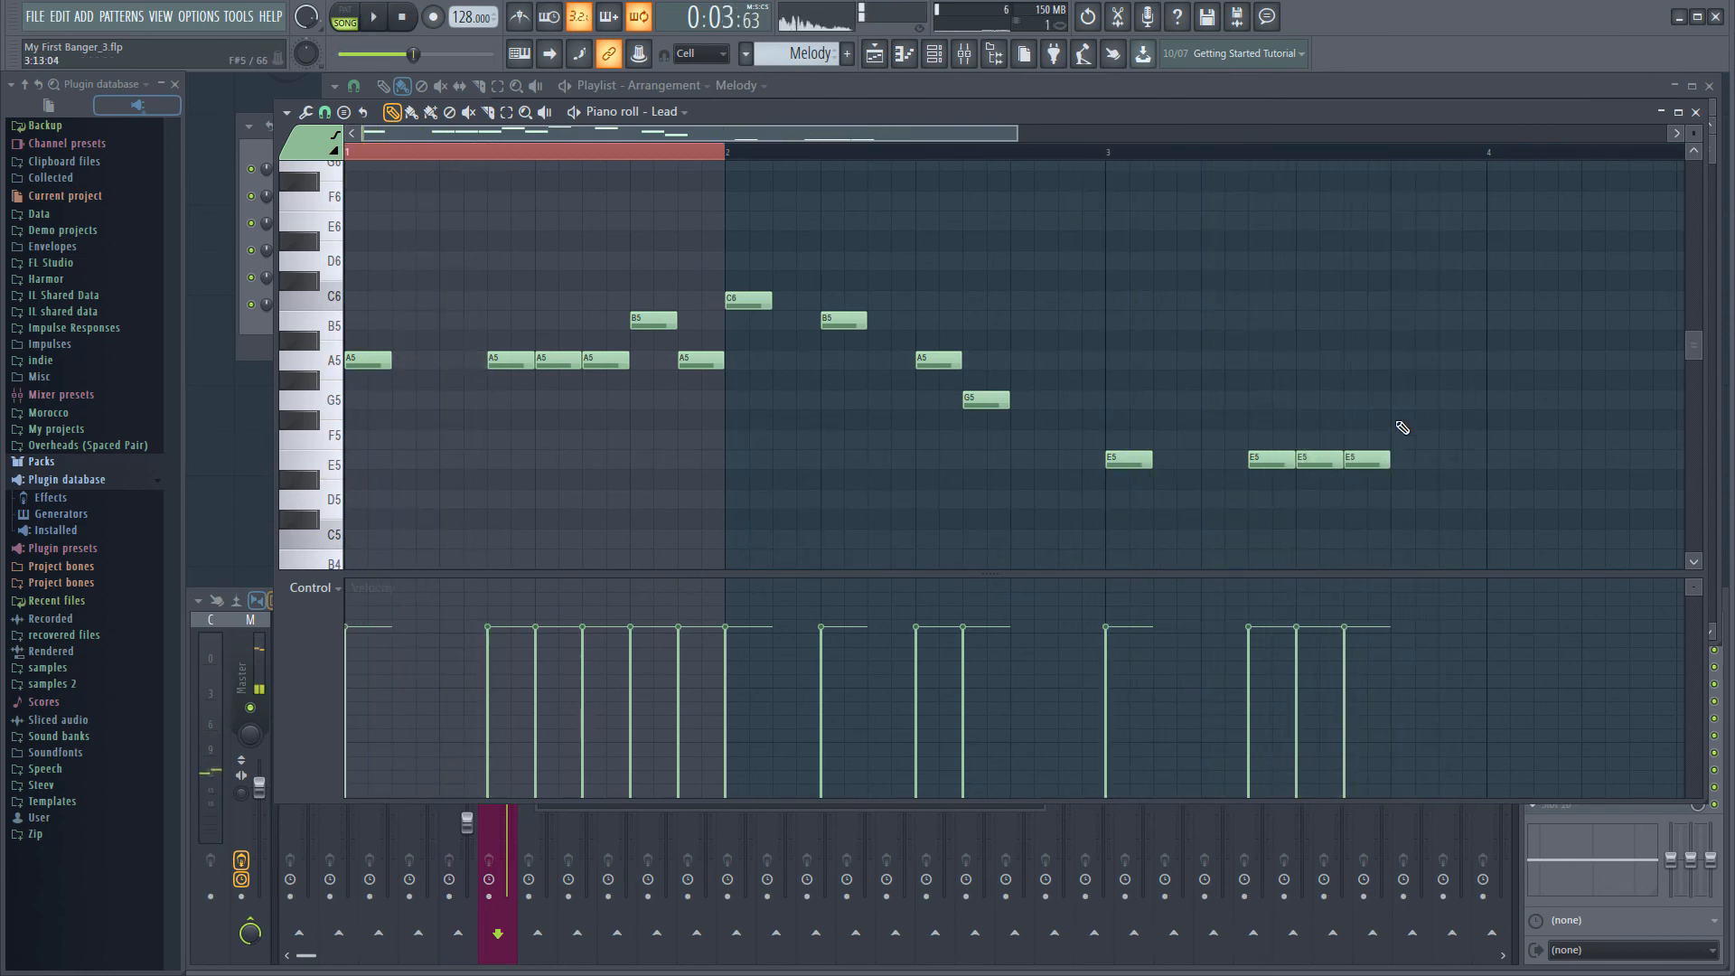
Finish bar 3 with an eighth-note G5 on beat 4 and an E5 on beat 4.5, and start playback
left_click(1402, 401)
left_click(1452, 465)
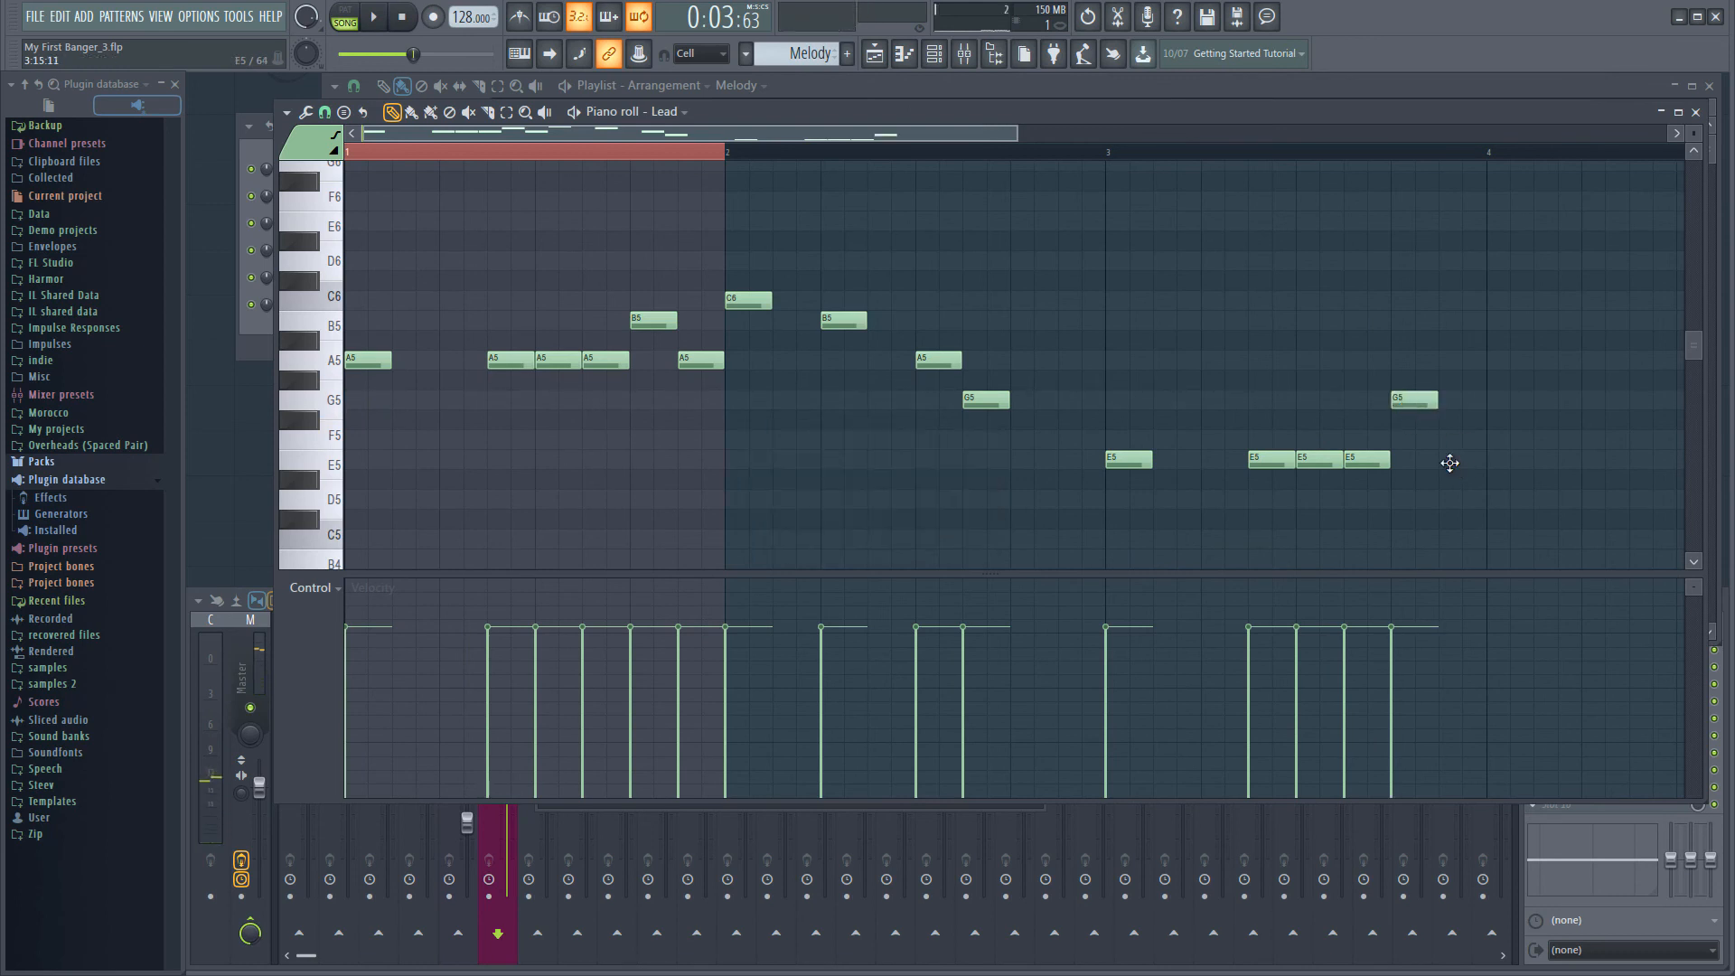
key("space")
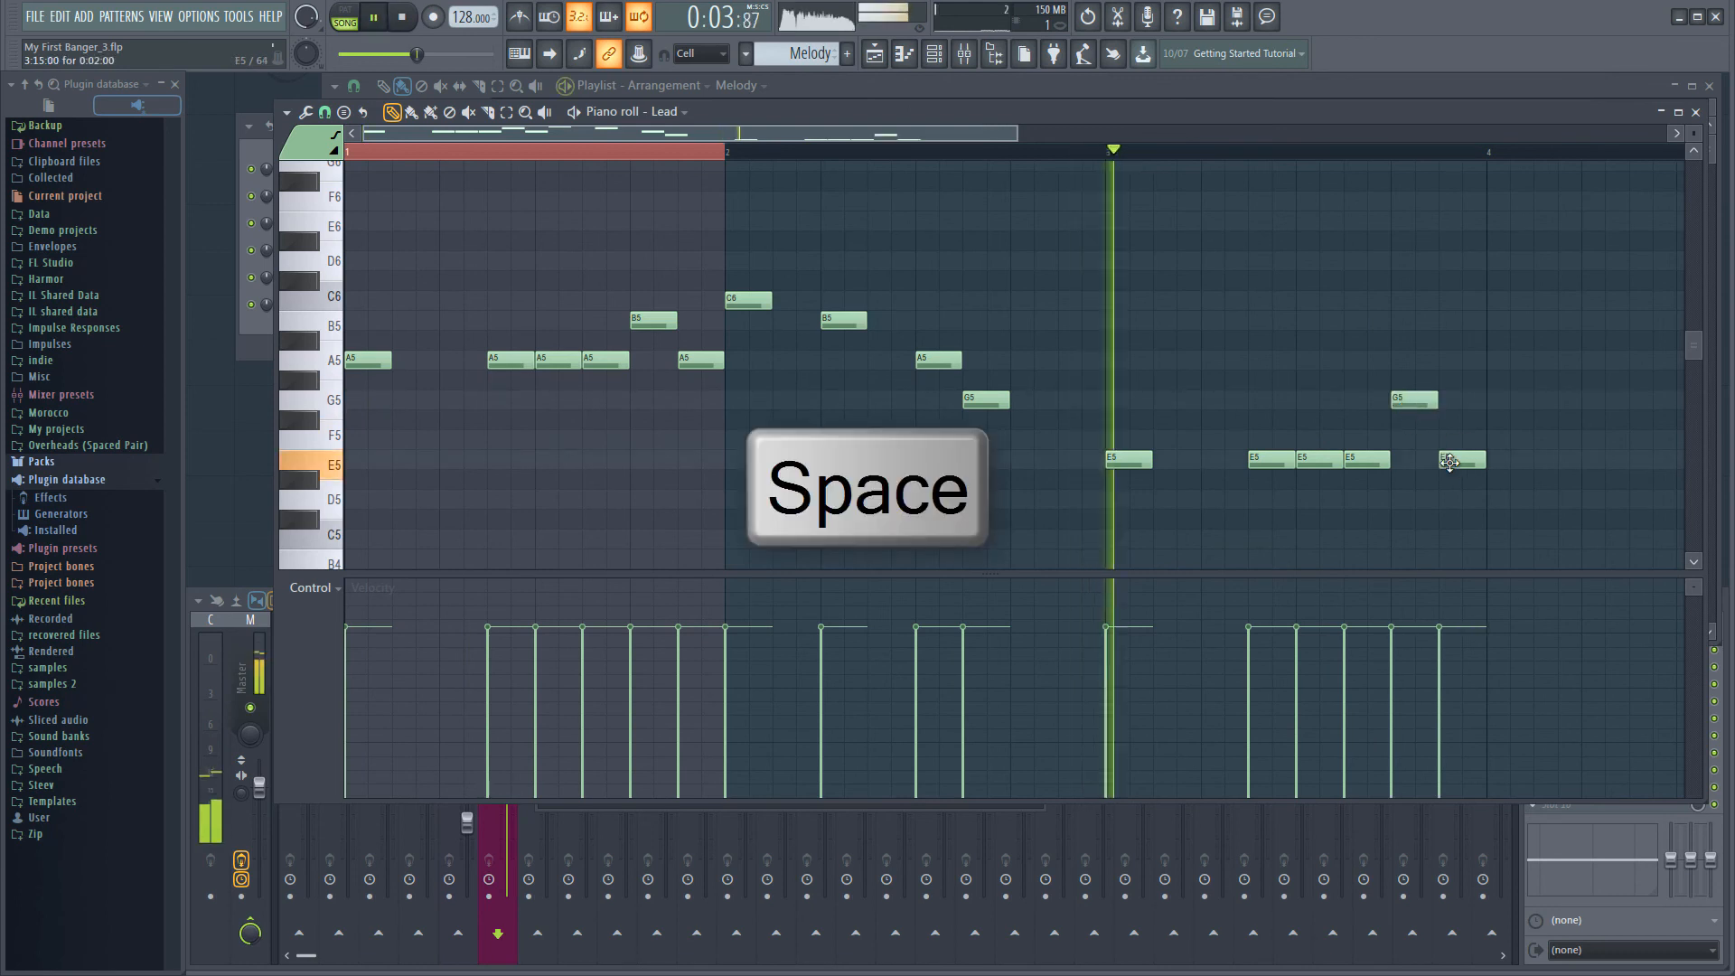
Fill bar 4 with eighth notes: A5 on beat 1, G5 on beat 2, E5 on beat 3 and D5 on beat 3.5
left_click(1505, 362)
left_click(1588, 401)
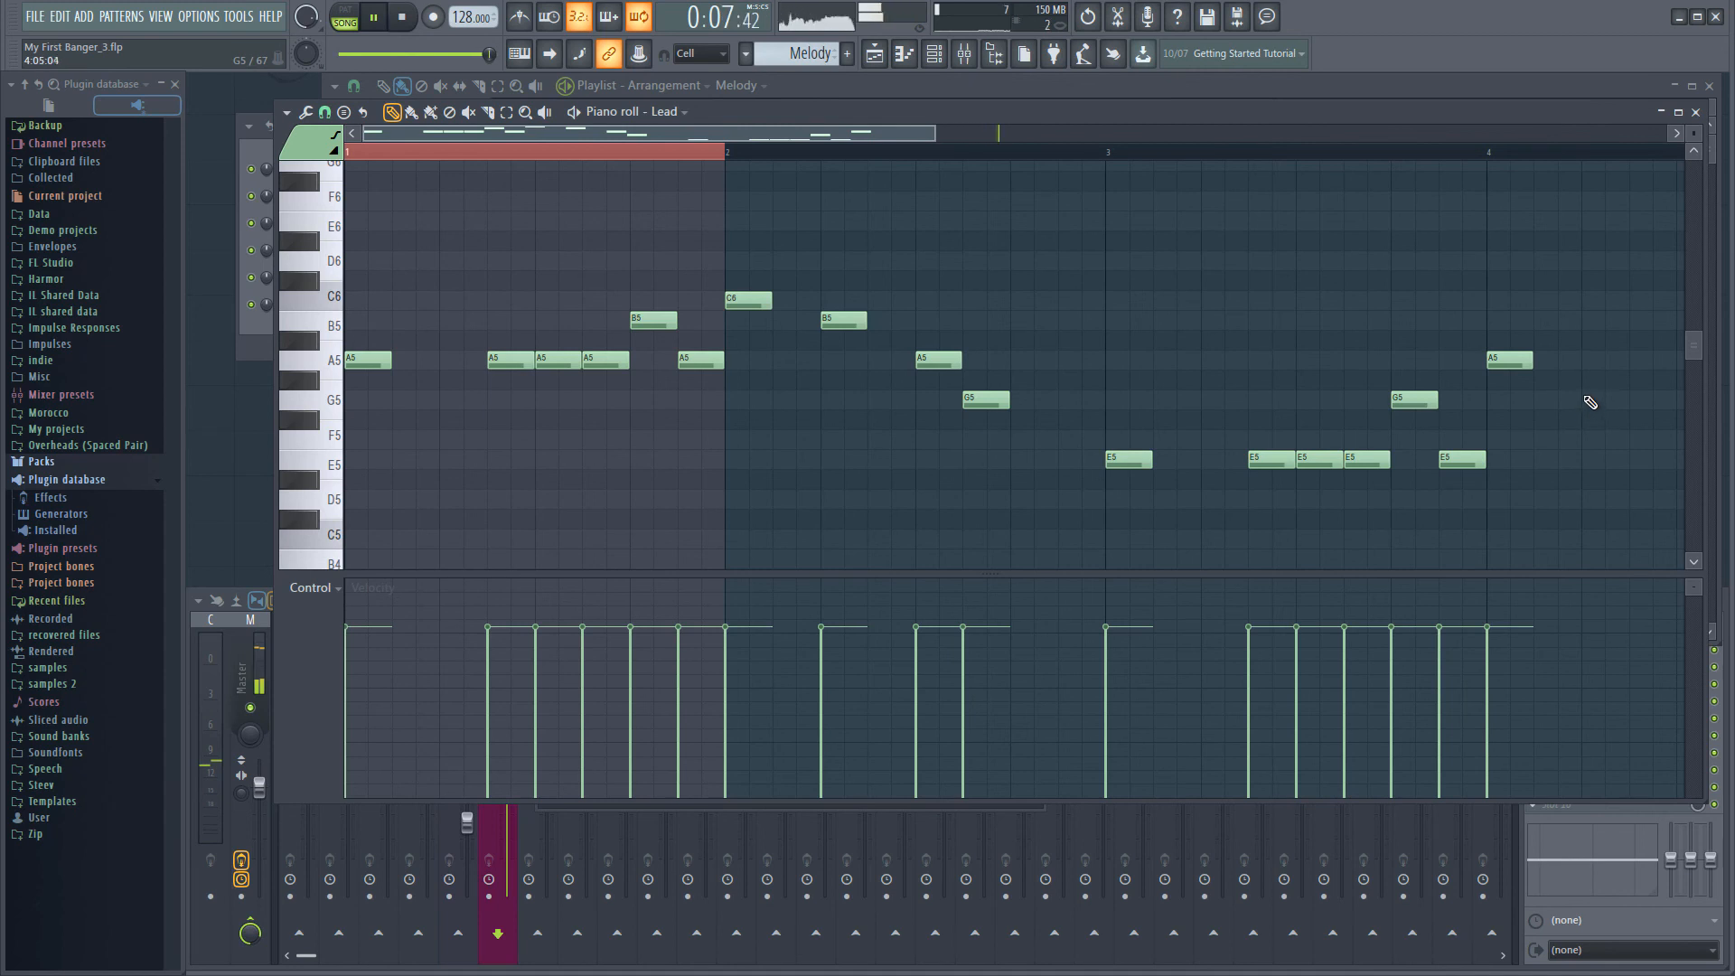
scroll(1570, 439, "down", 2)
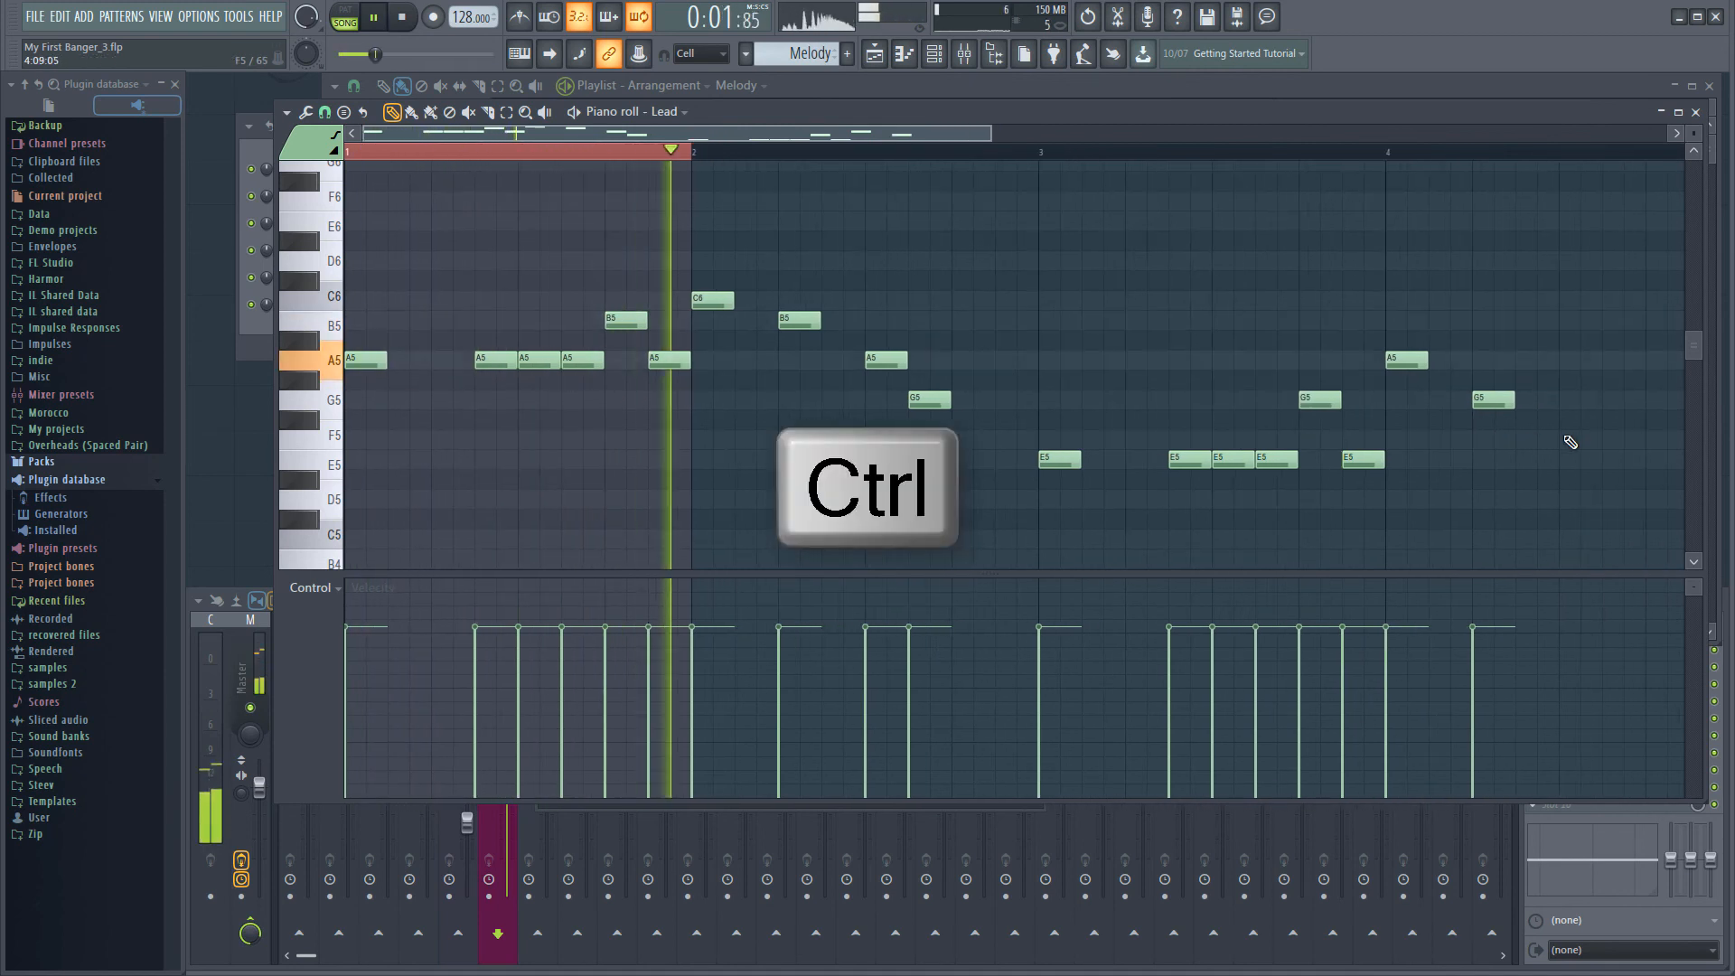
left_click(1494, 461)
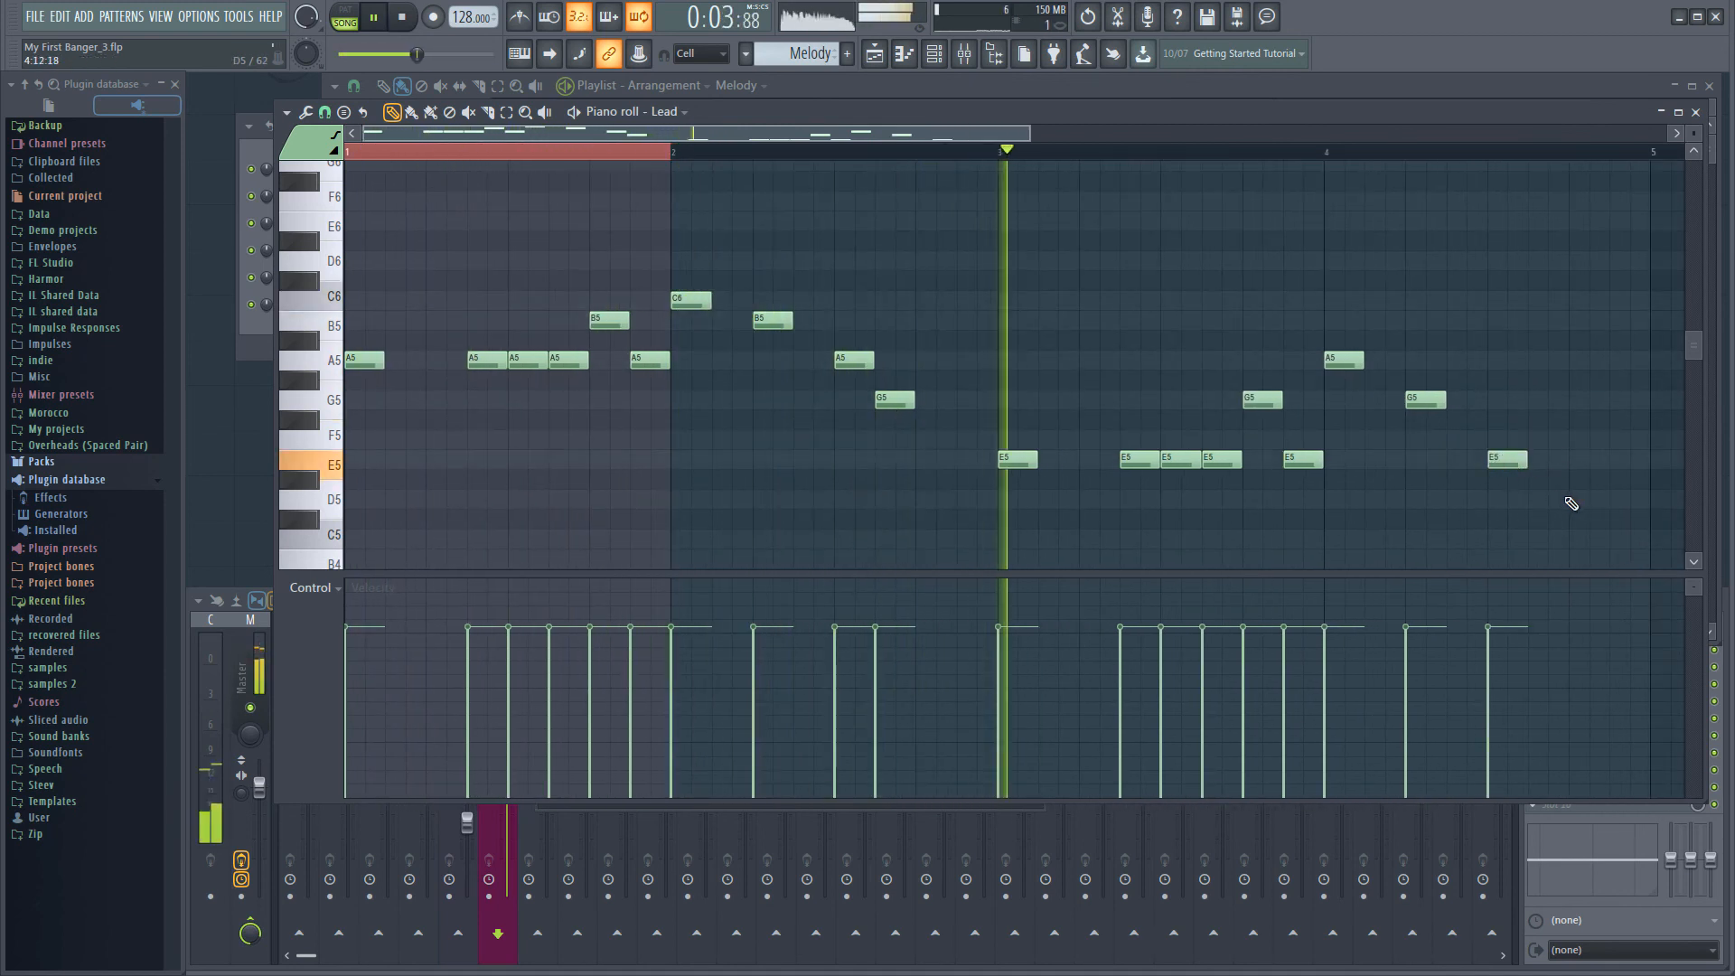
left_click(1539, 500)
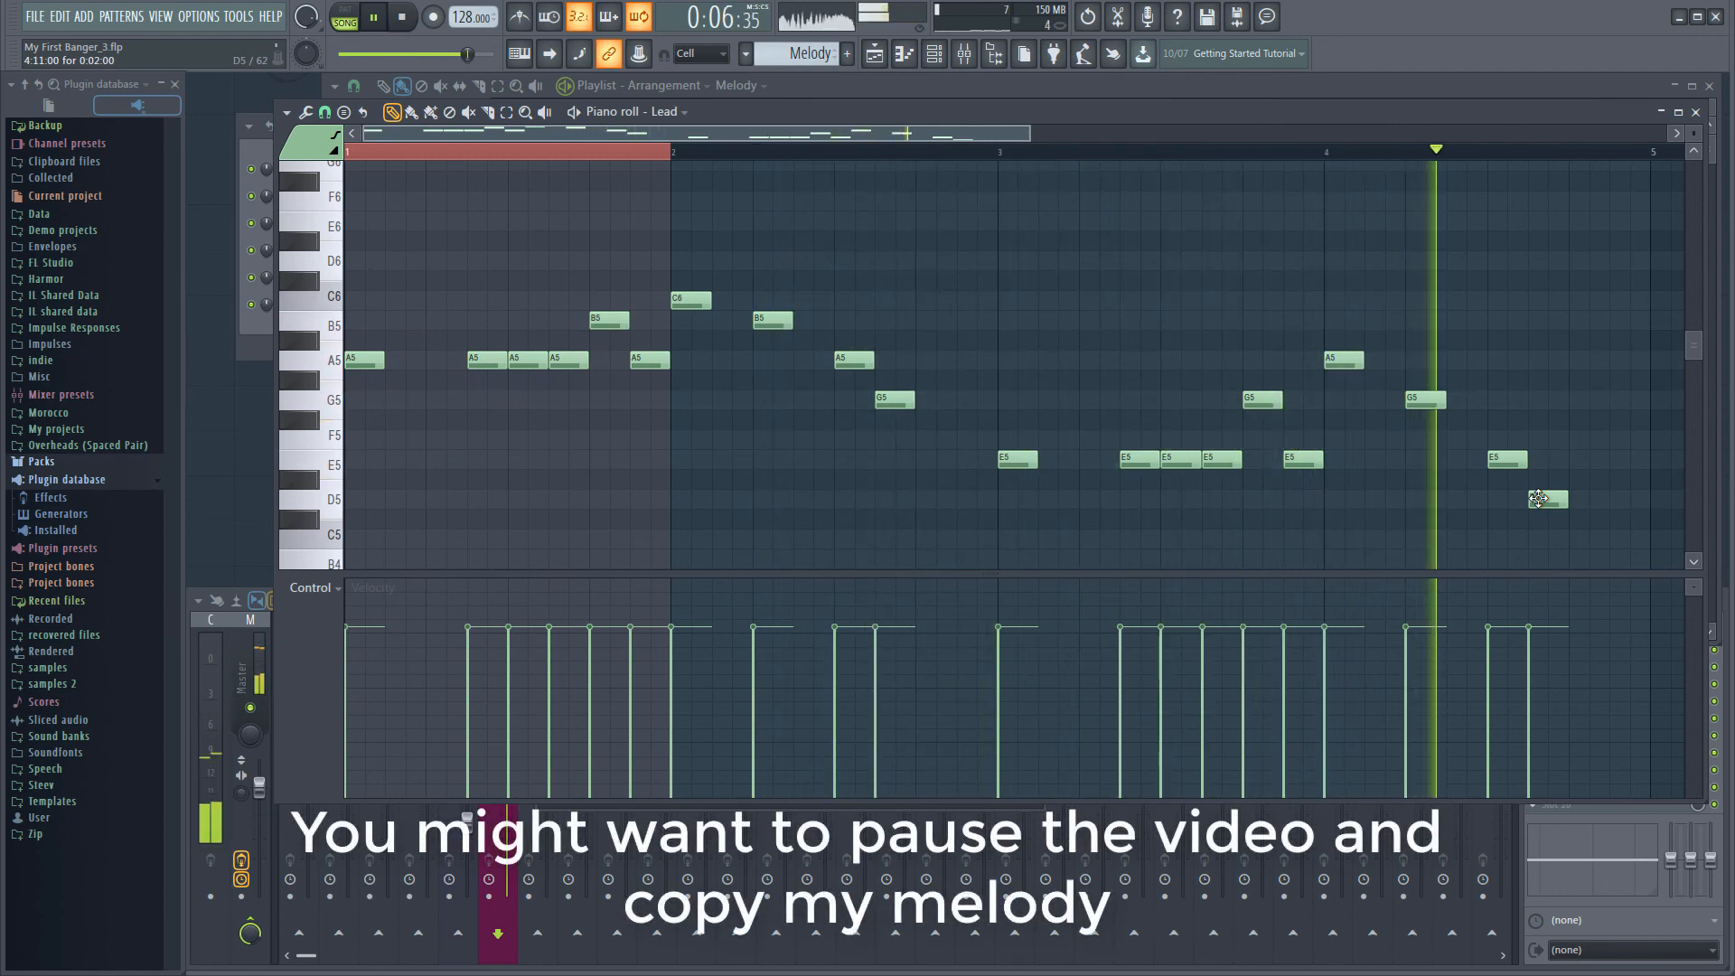
Stop playback and save the project as a new incremented version
key("space")
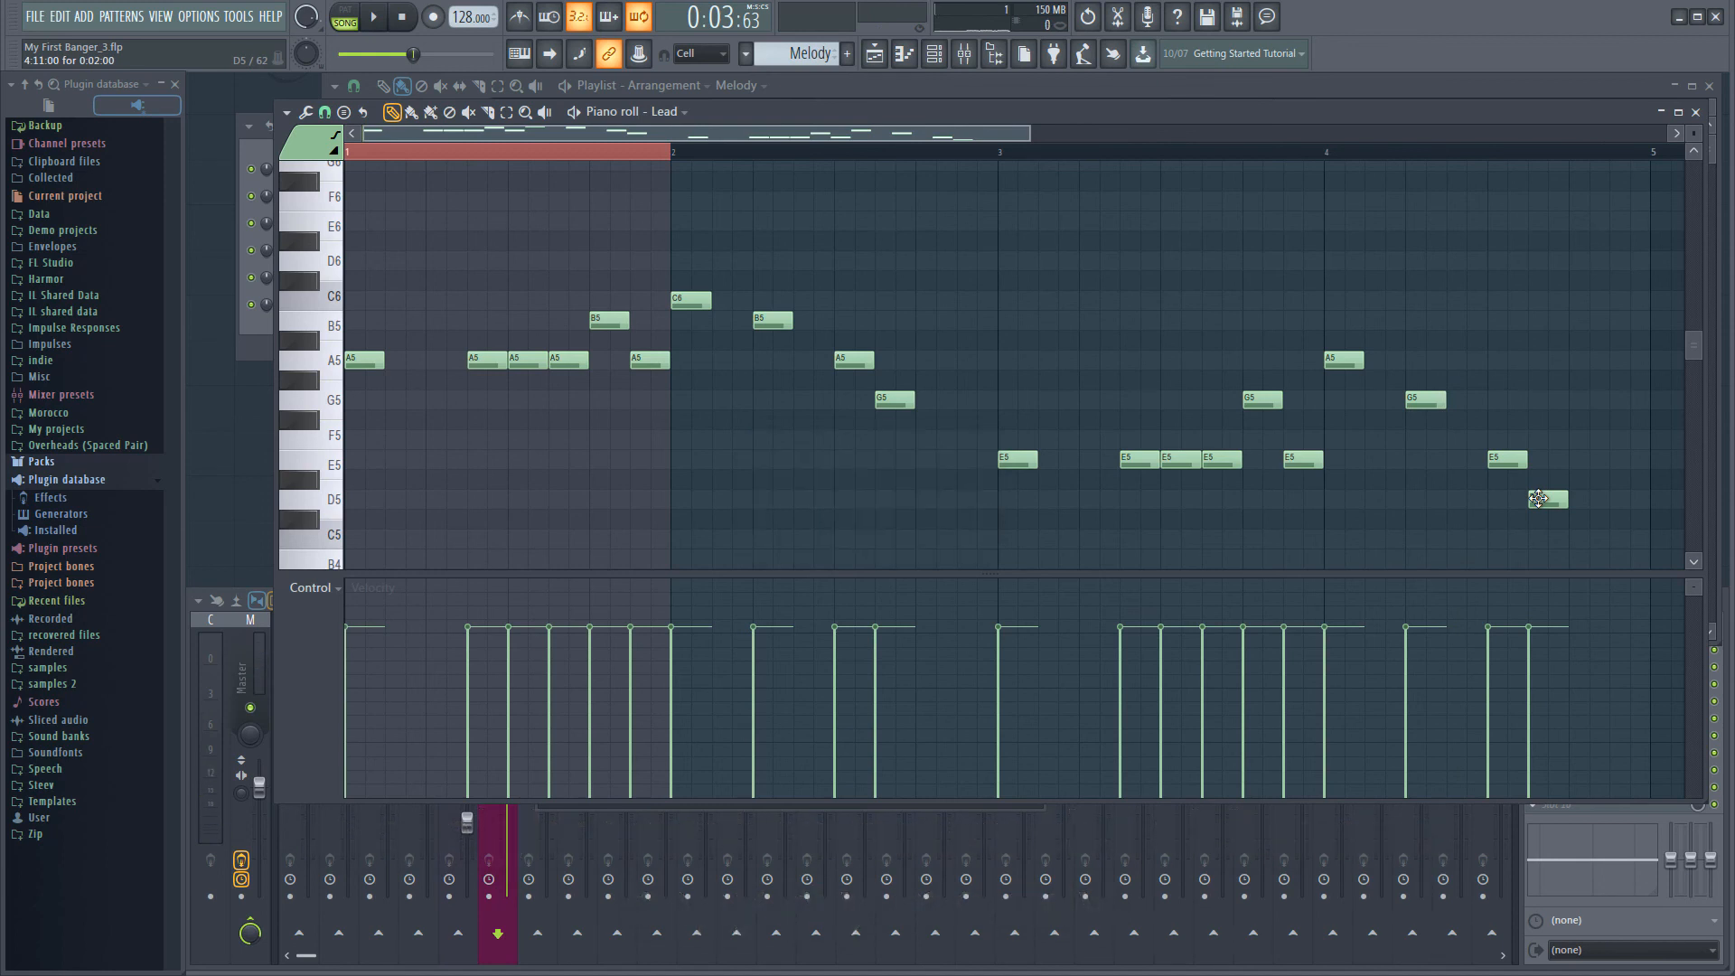
key("ctrl+n")
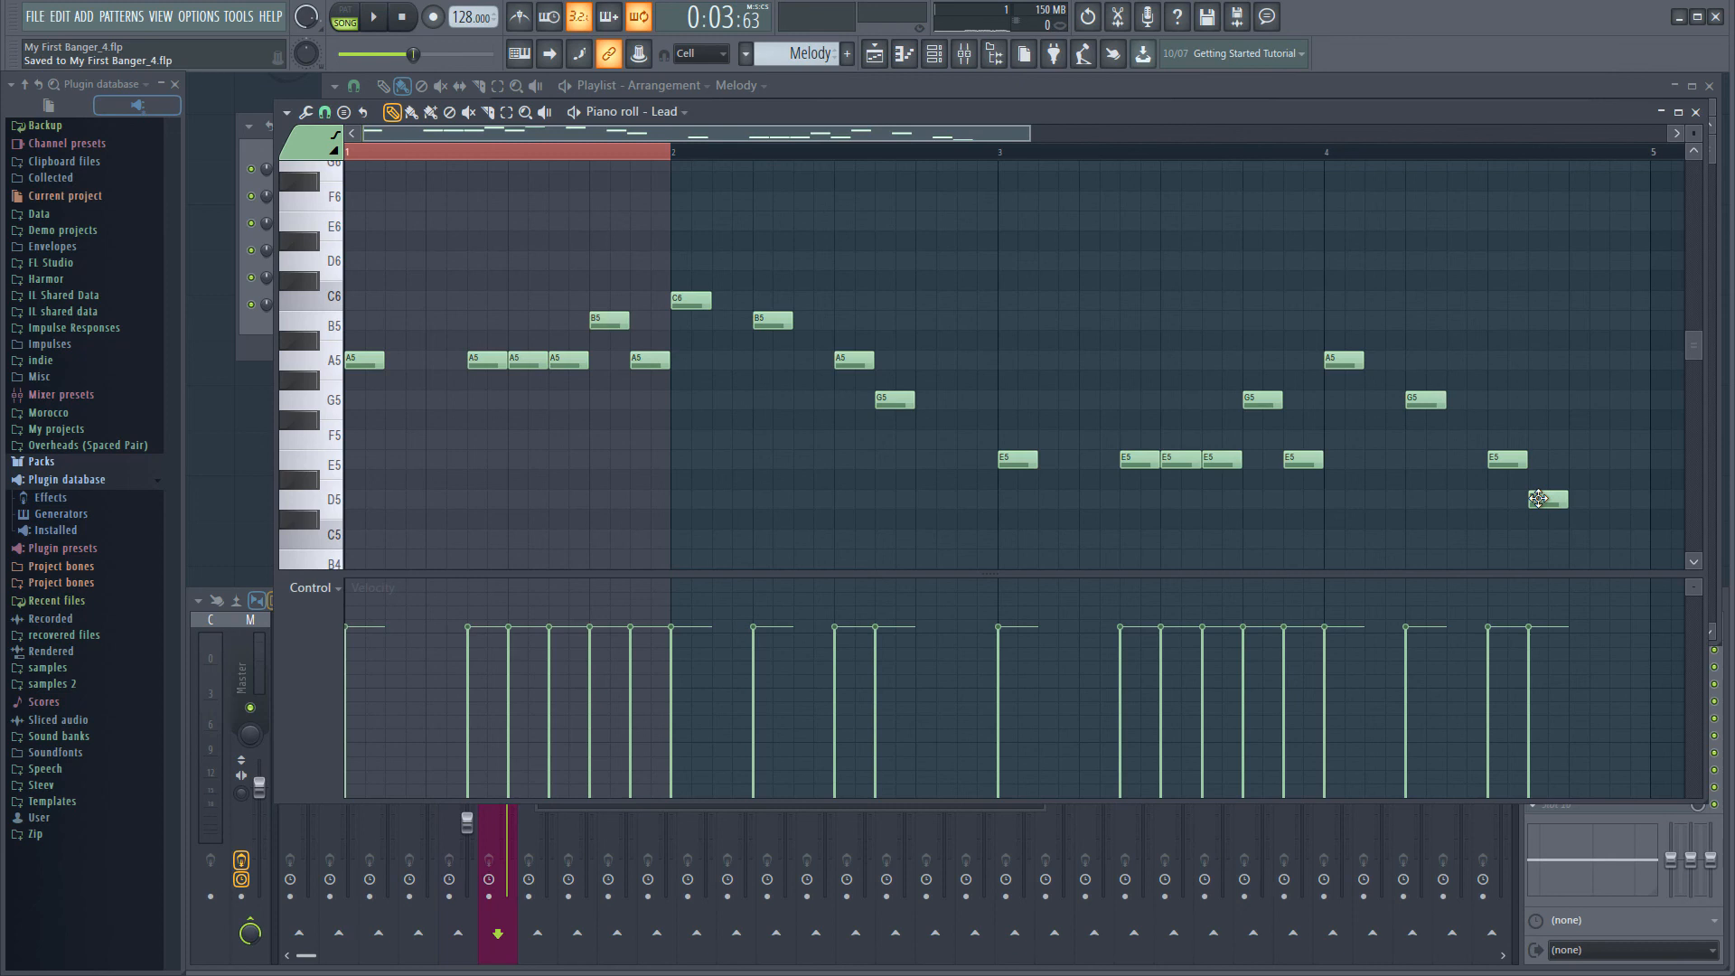